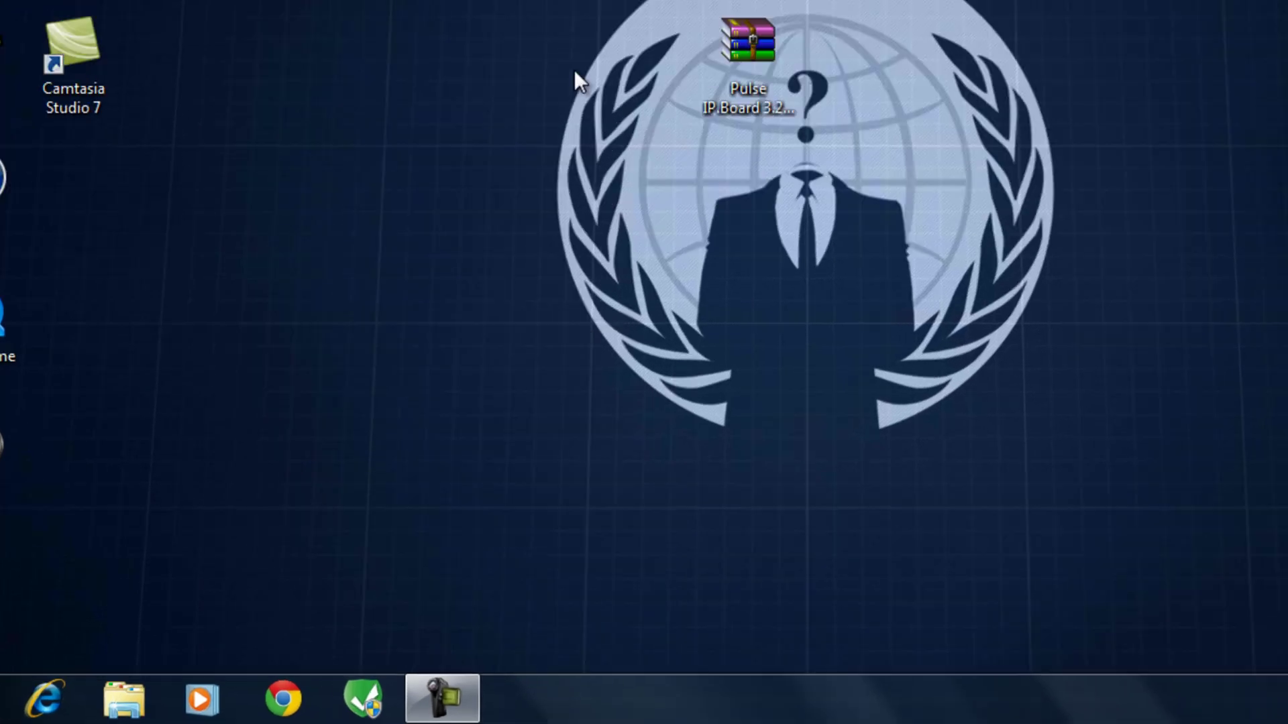
Step: Open 000webhost.com in Chrome and submit the login form with the account password
{"action": "left_click", "coordinate": [344, 676]}
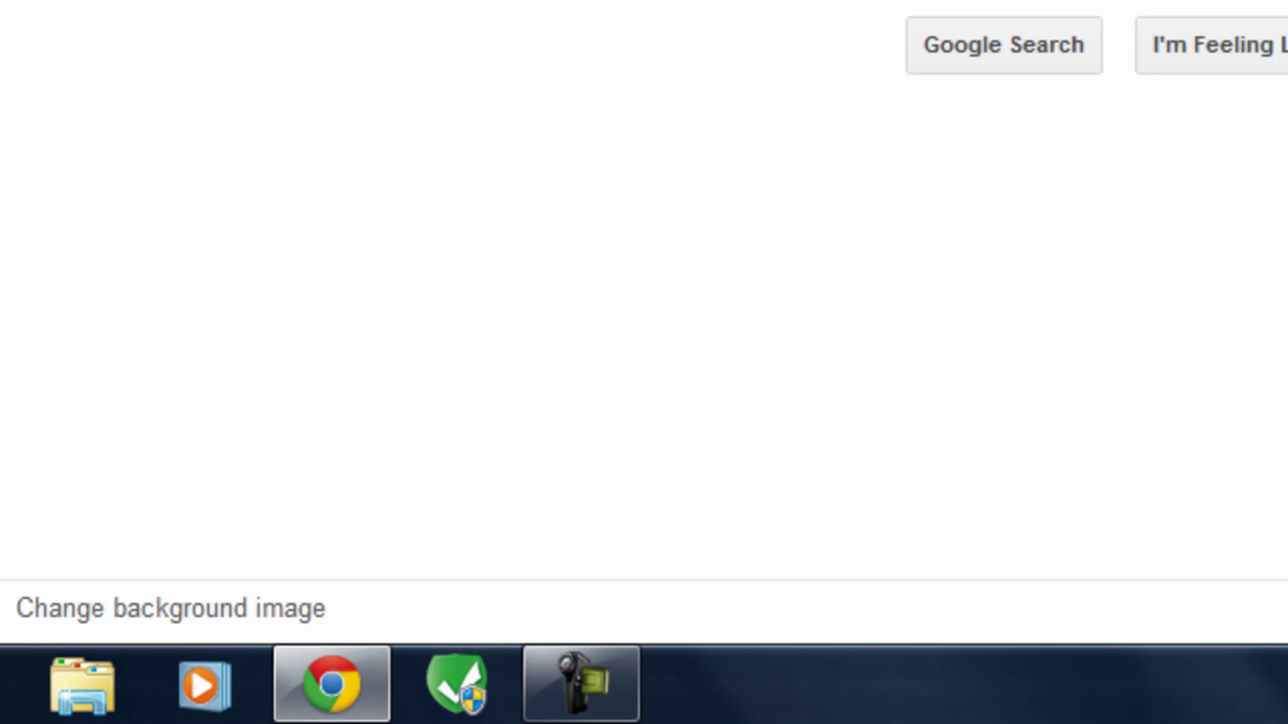
{"action": "key", "text": "Return"}
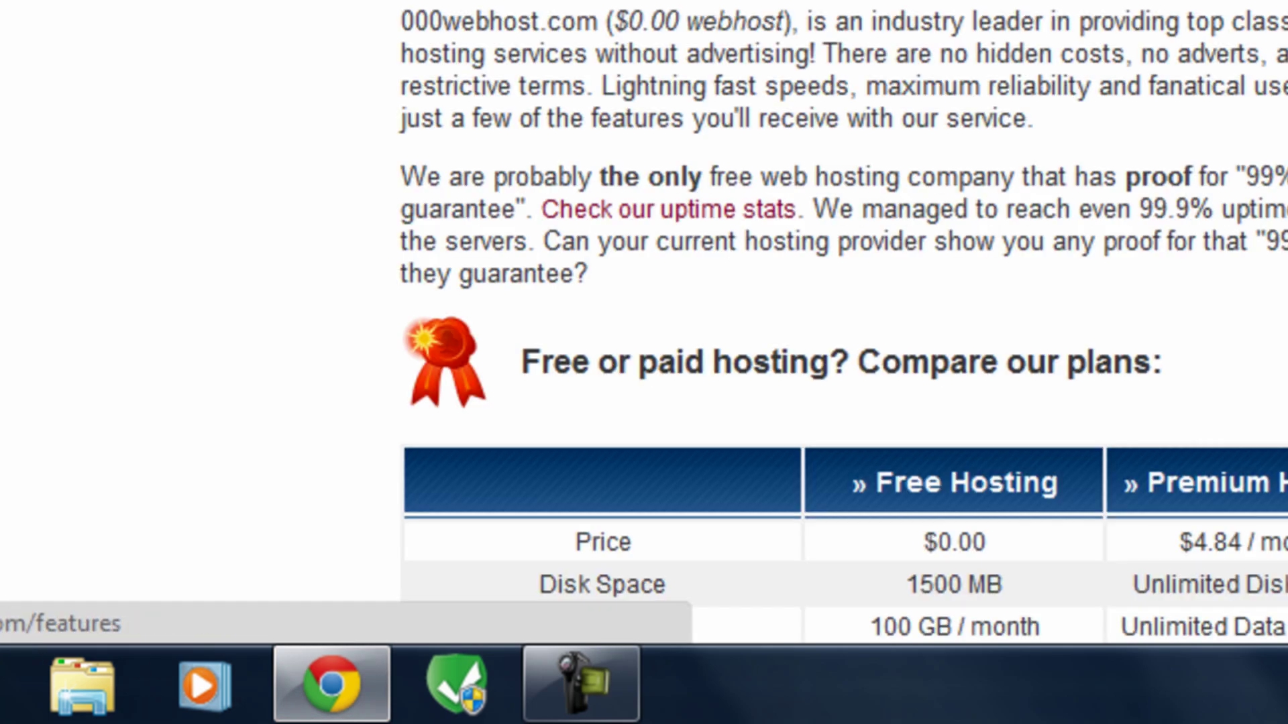
{"action": "scroll", "coordinate": [1256, 158], "scroll_direction": "up", "scroll_amount": 10}
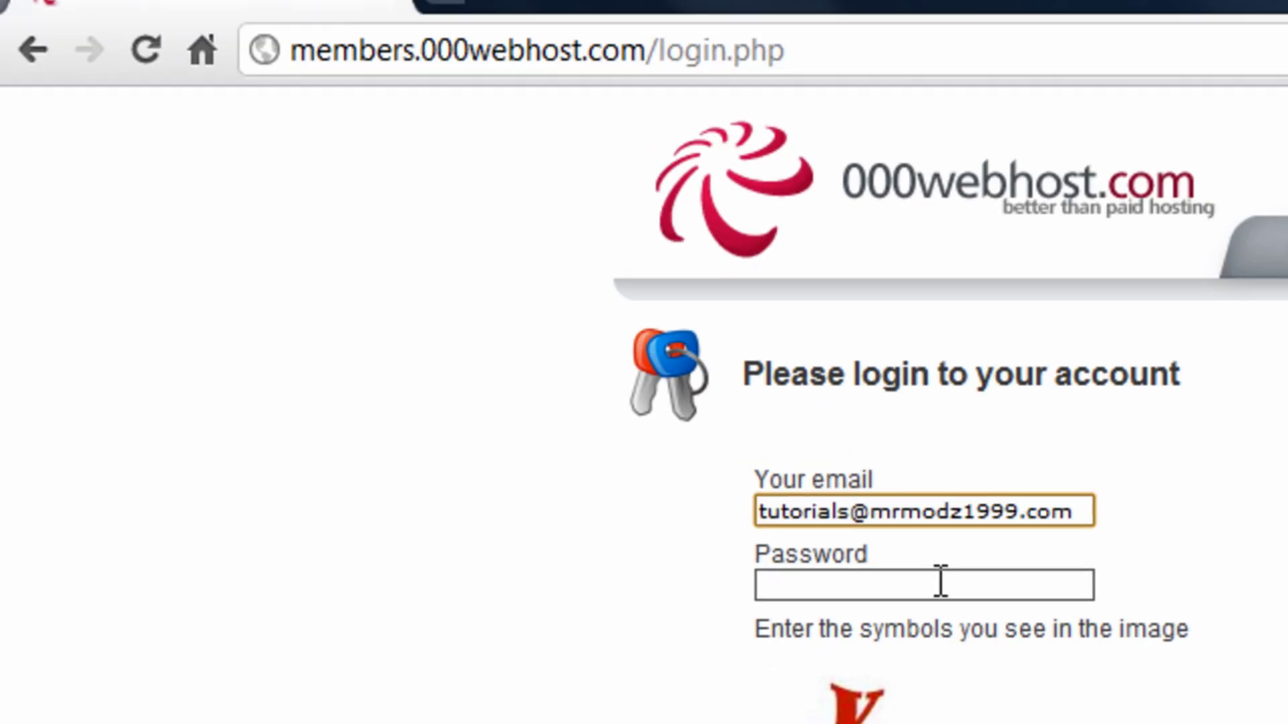
{"action": "left_click", "coordinate": [941, 584]}
{"action": "type", "text": "••••••"}
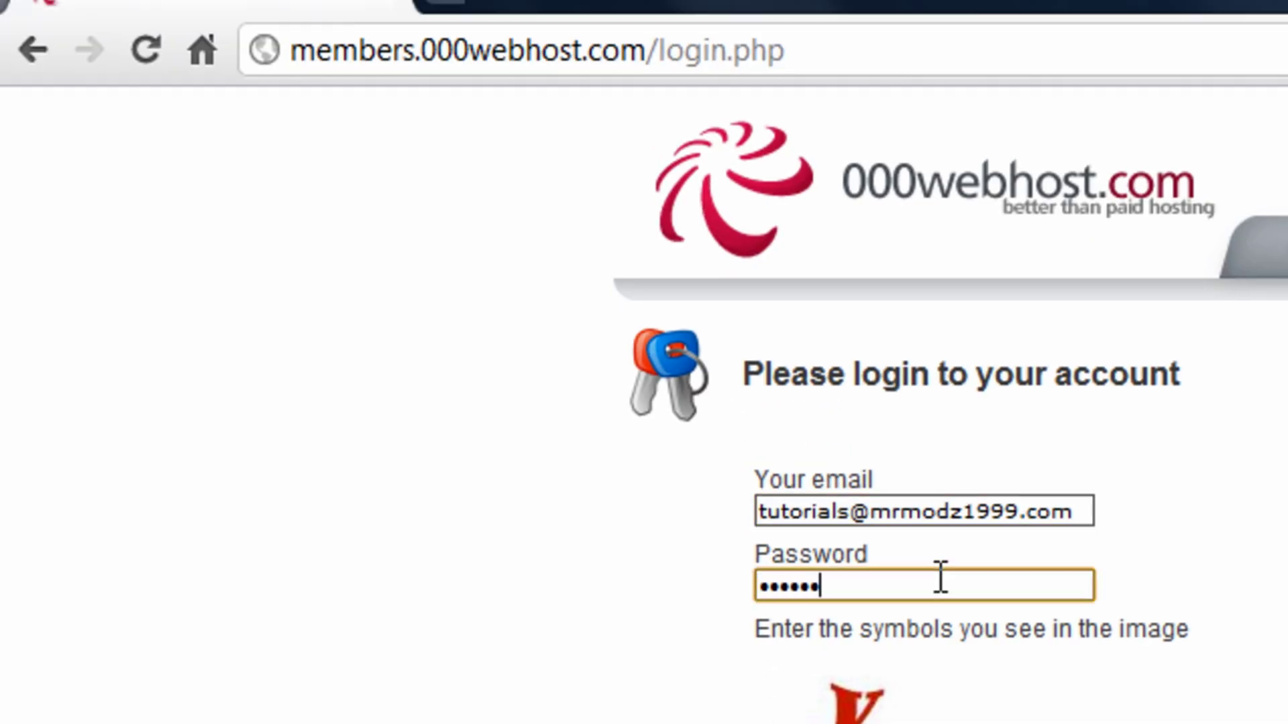
{"action": "type", "text": "•••••••"}
{"action": "key", "text": "Tab"}
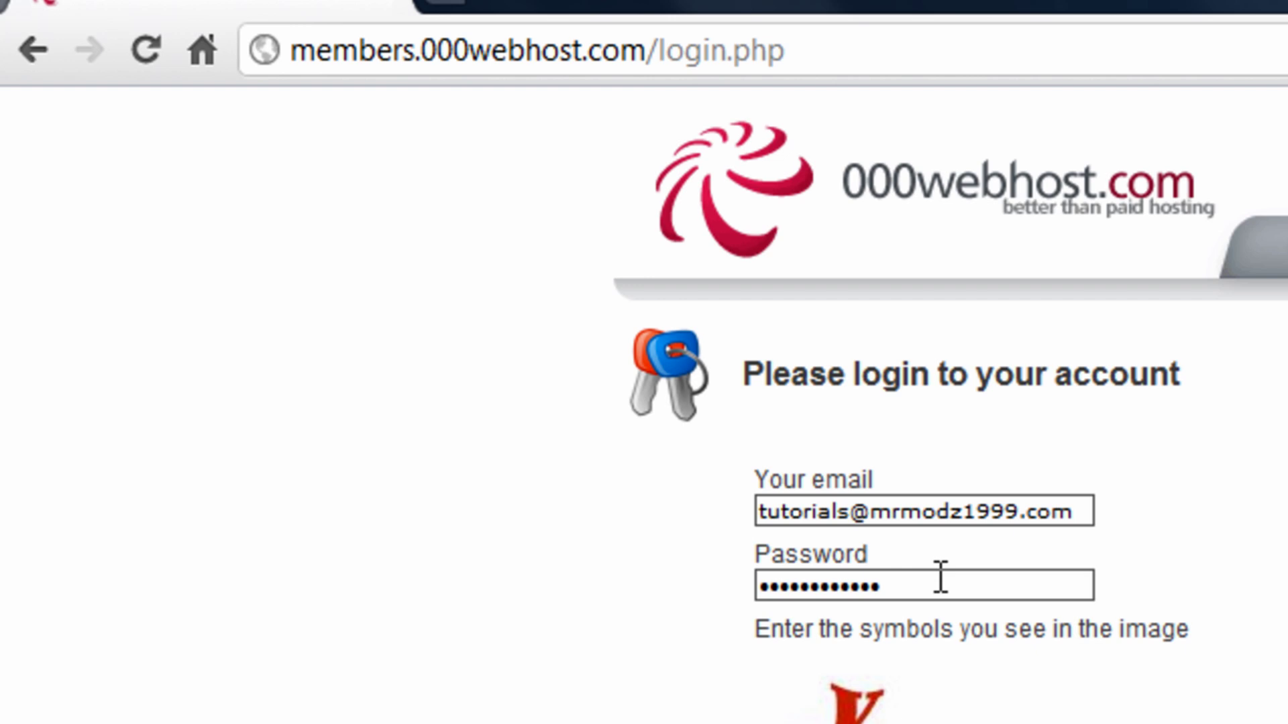
{"action": "key", "text": "Return"}
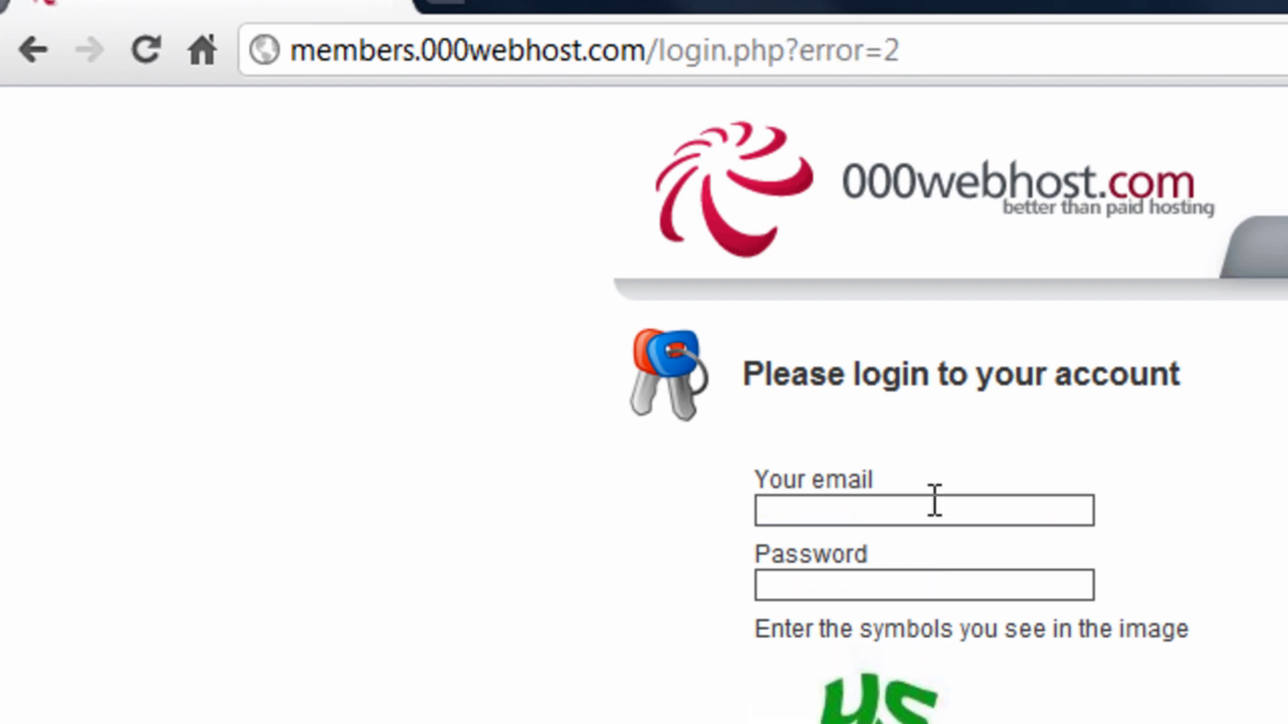
Step: Retry the 000webhost login using the saved email address and the password
{"action": "left_click", "coordinate": [934, 510]}
{"action": "type", "text": "tut"}
{"action": "key", "text": "Down"}
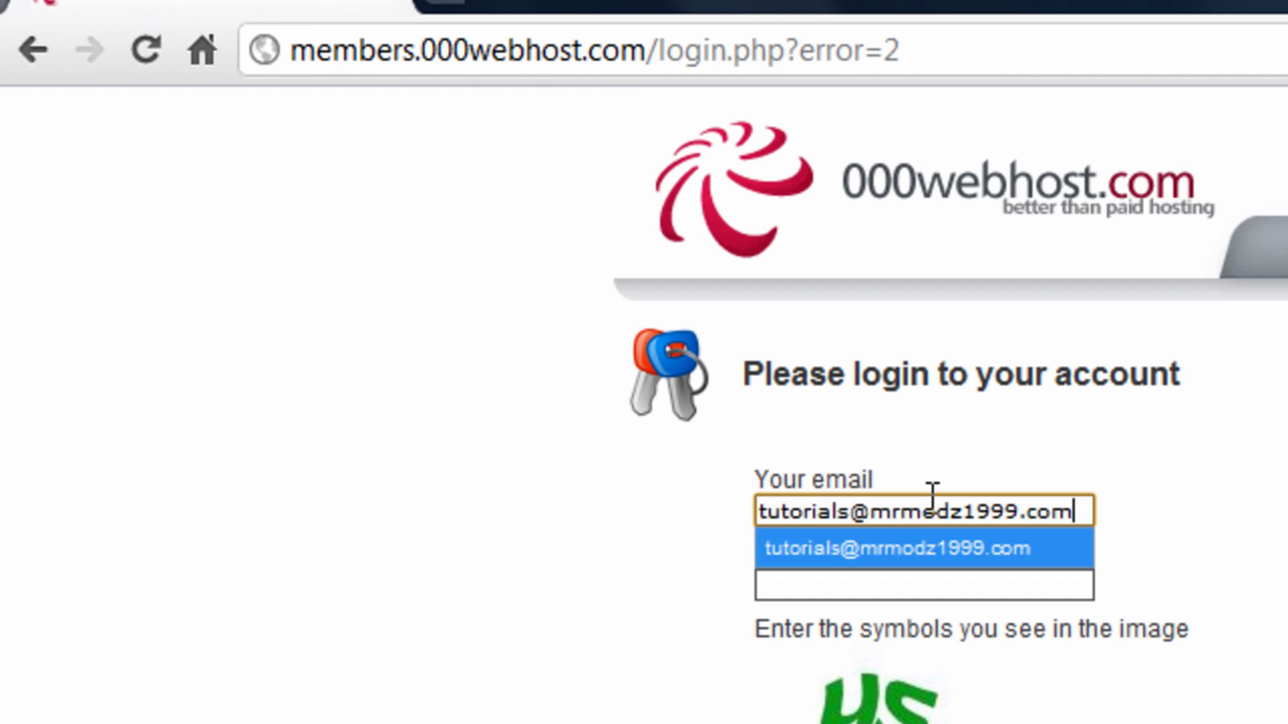
{"action": "key", "text": "Return"}
{"action": "key", "text": "Tab"}
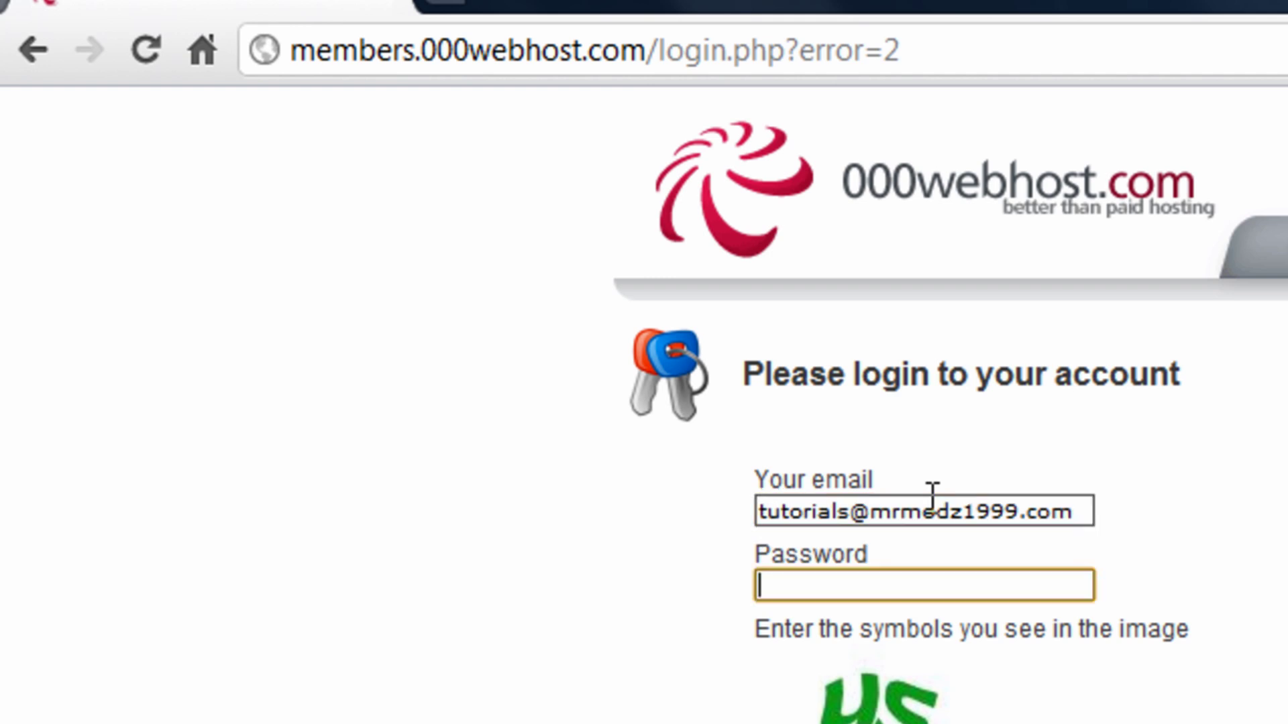
{"action": "type", "text": "*******"}
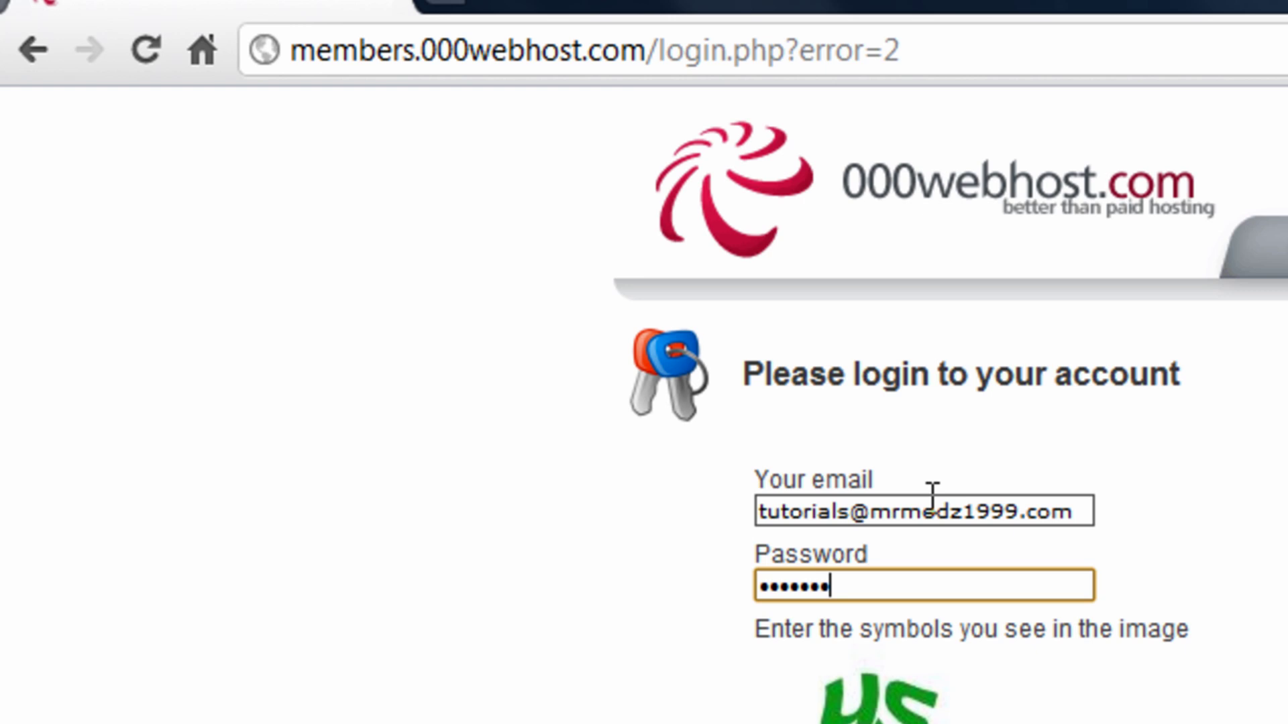
{"action": "type", "text": "*****"}
{"action": "key", "text": "Tab"}
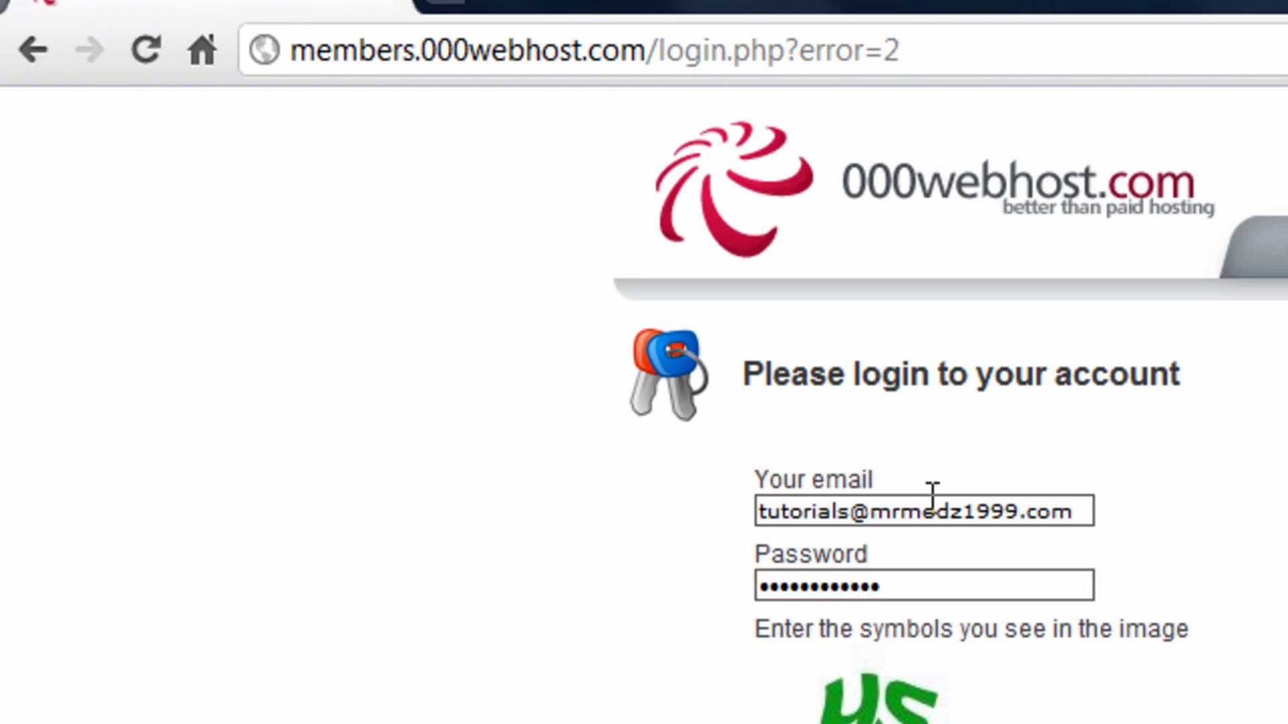
{"action": "key", "text": "Return"}
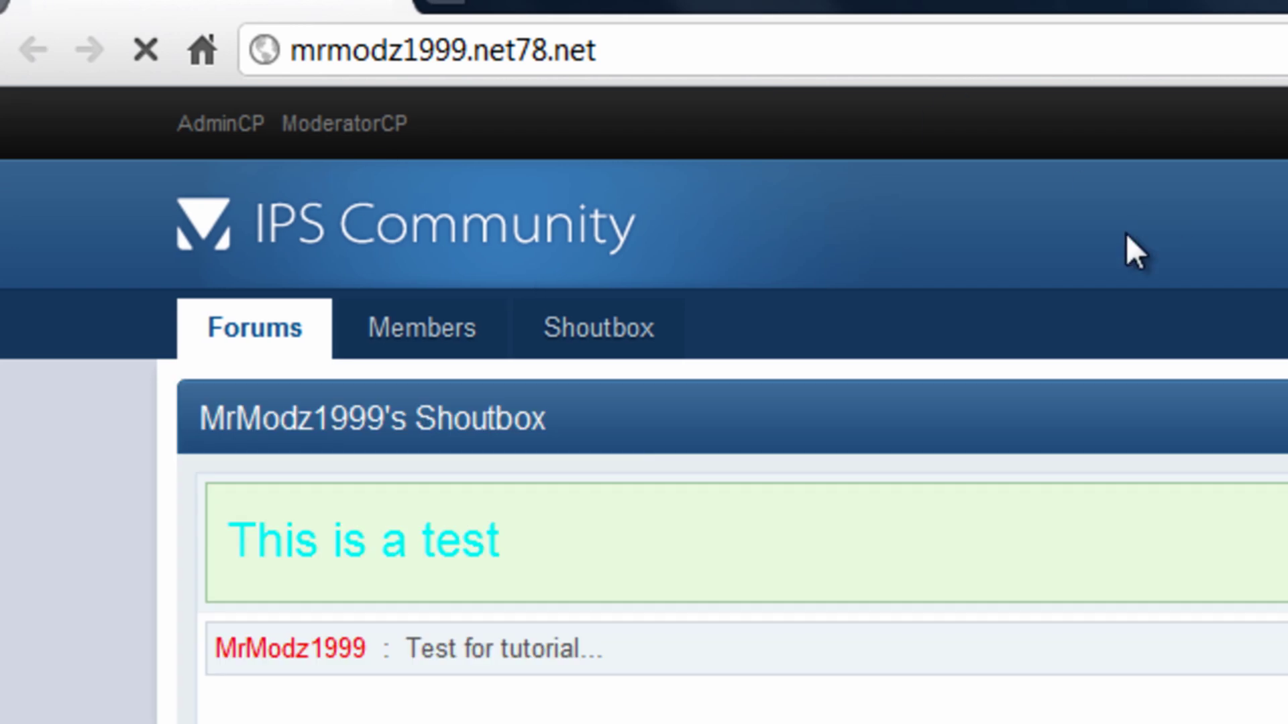
Step: Log in to the forum's AdminCP with the admin username and password
{"action": "left_click", "coordinate": [212, 127]}
{"action": "type", "text": "M"}
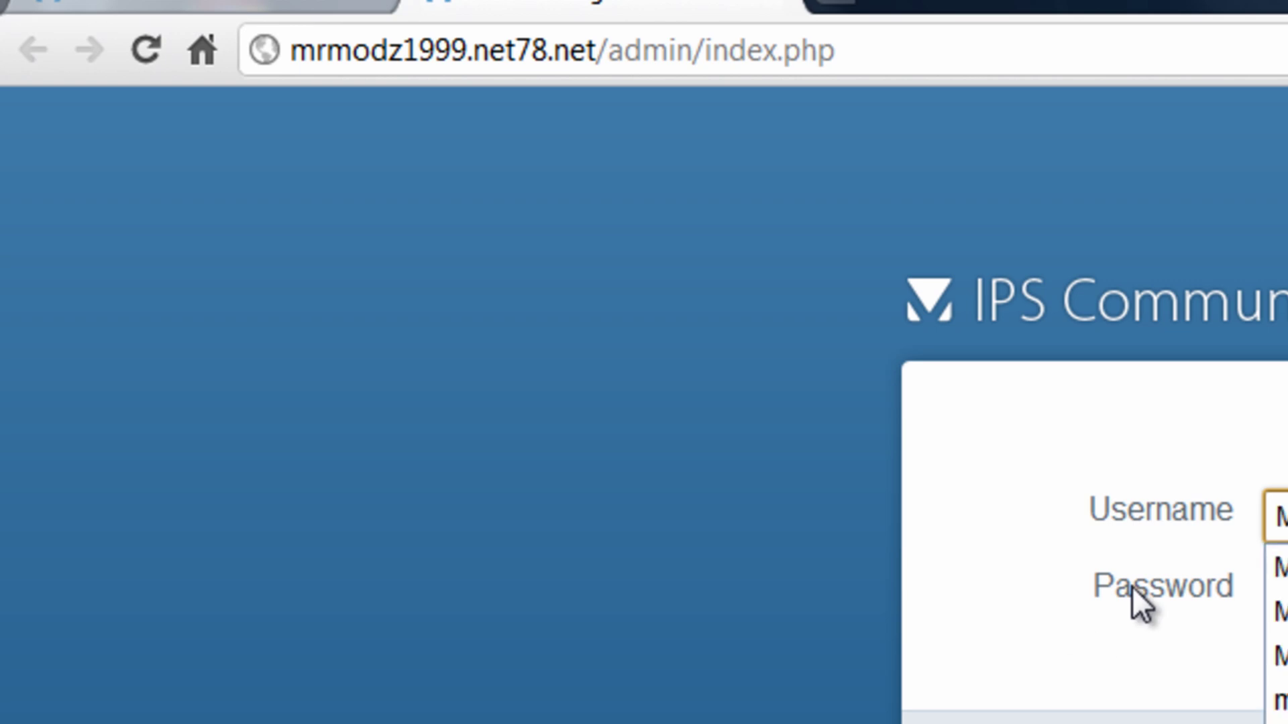
{"action": "key", "text": "Tab"}
{"action": "type", "text": "aa"}
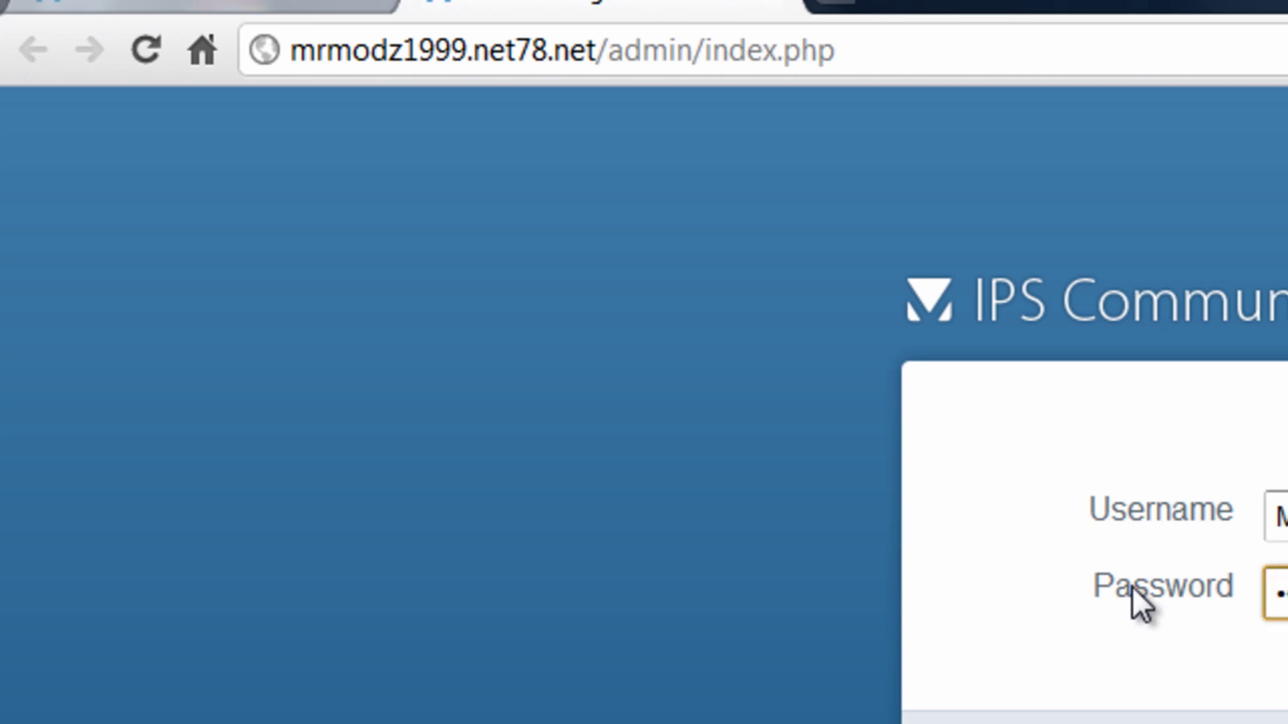
{"action": "key", "text": "Return"}
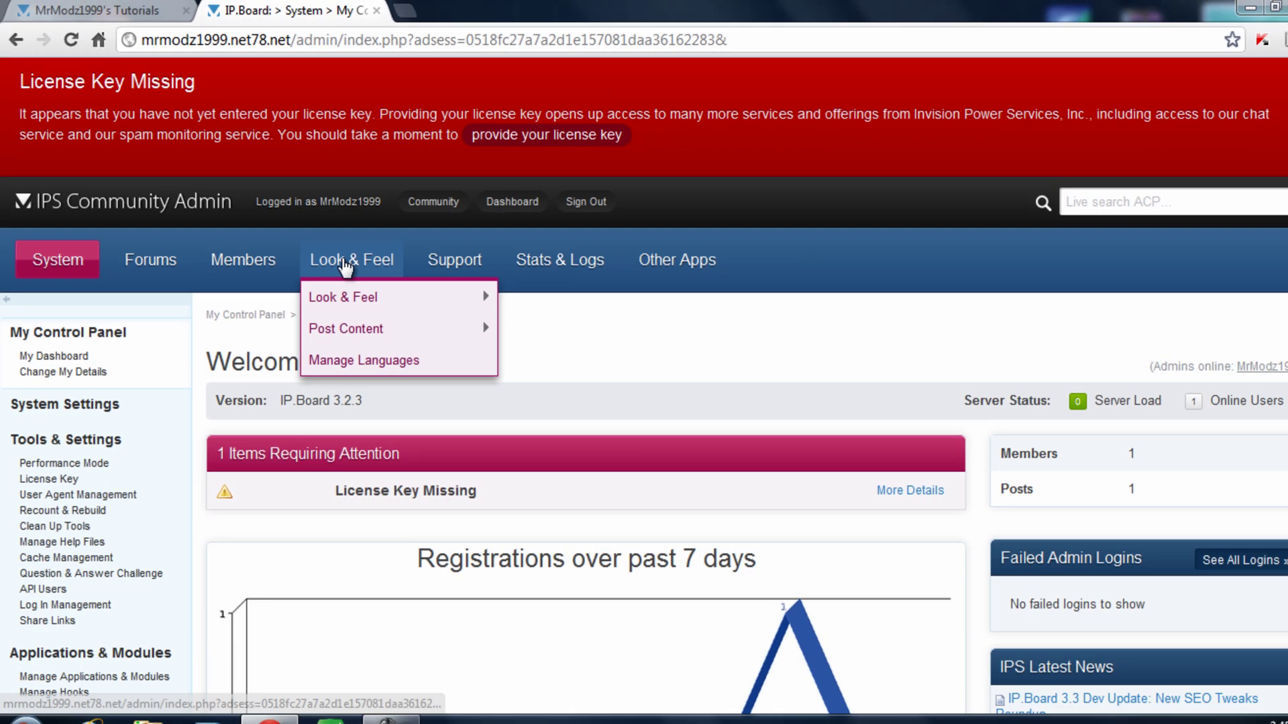
Step: Go to Look & Feel's Import Skin Set page and scroll to the Import Image Set form
{"action": "left_click", "coordinate": [331, 254]}
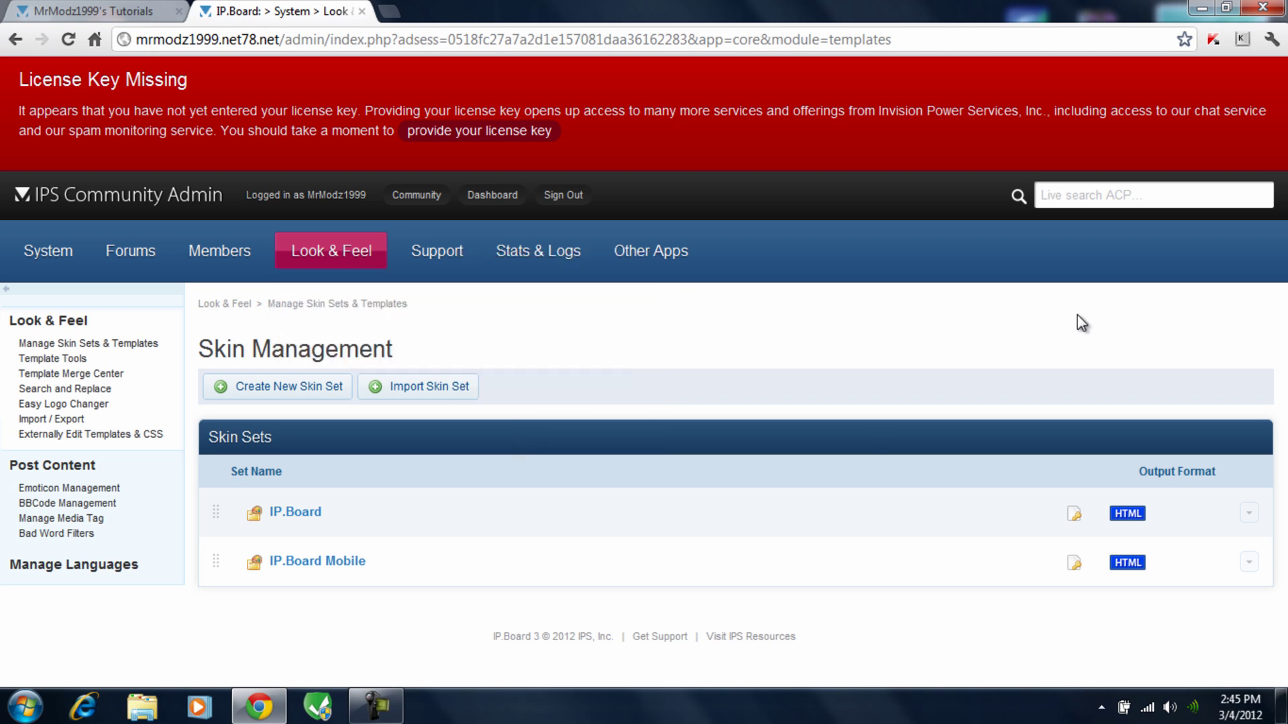
{"action": "left_click", "coordinate": [421, 389]}
{"action": "scroll", "coordinate": [920, 367], "scroll_direction": "down", "scroll_amount": 2}
{"action": "scroll", "coordinate": [823, 336], "scroll_direction": "down", "scroll_amount": 2}
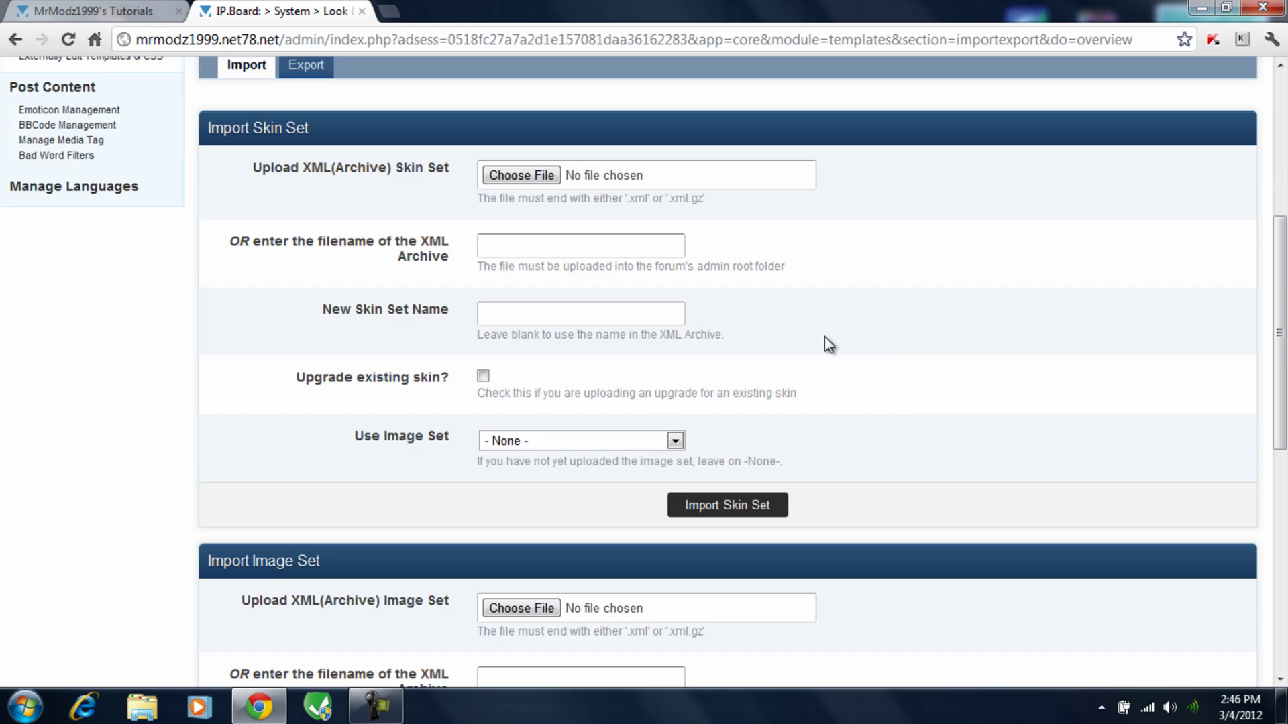
{"action": "scroll", "coordinate": [268, 135], "scroll_direction": "up", "scroll_amount": 1}
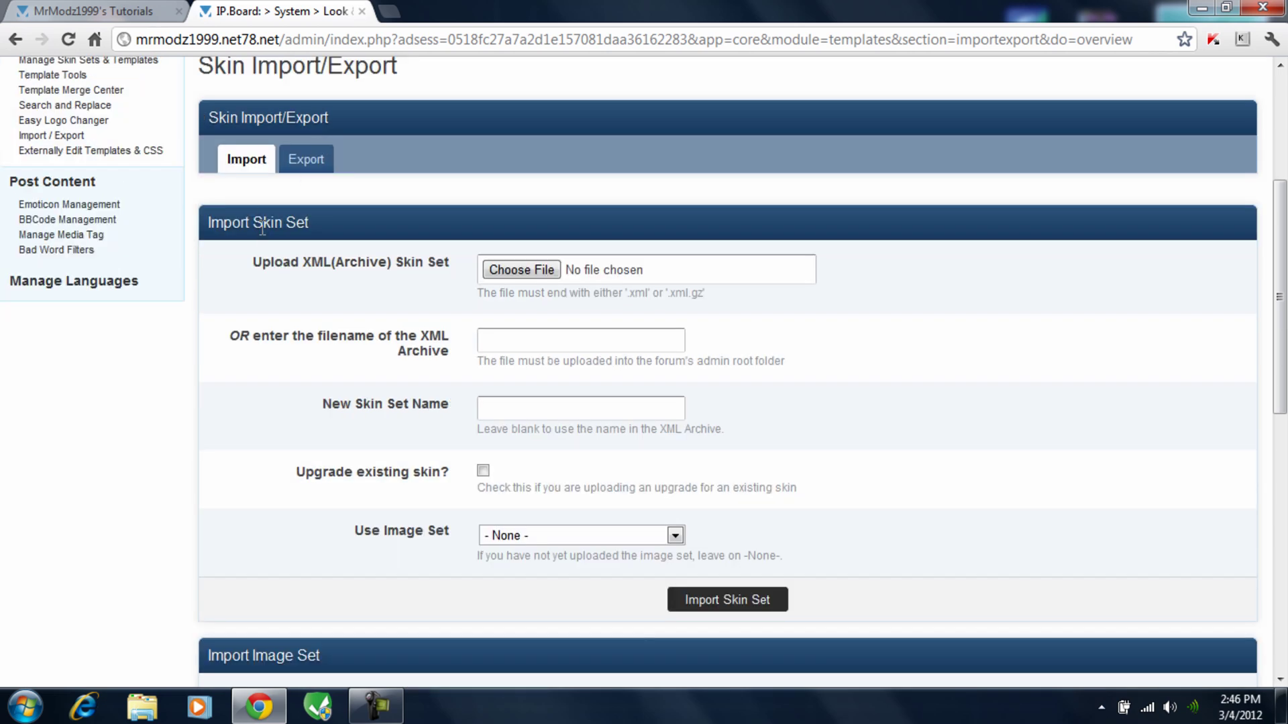
{"action": "scroll", "coordinate": [313, 219], "scroll_direction": "down", "scroll_amount": 3}
{"action": "scroll", "coordinate": [311, 218], "scroll_direction": "down", "scroll_amount": 1}
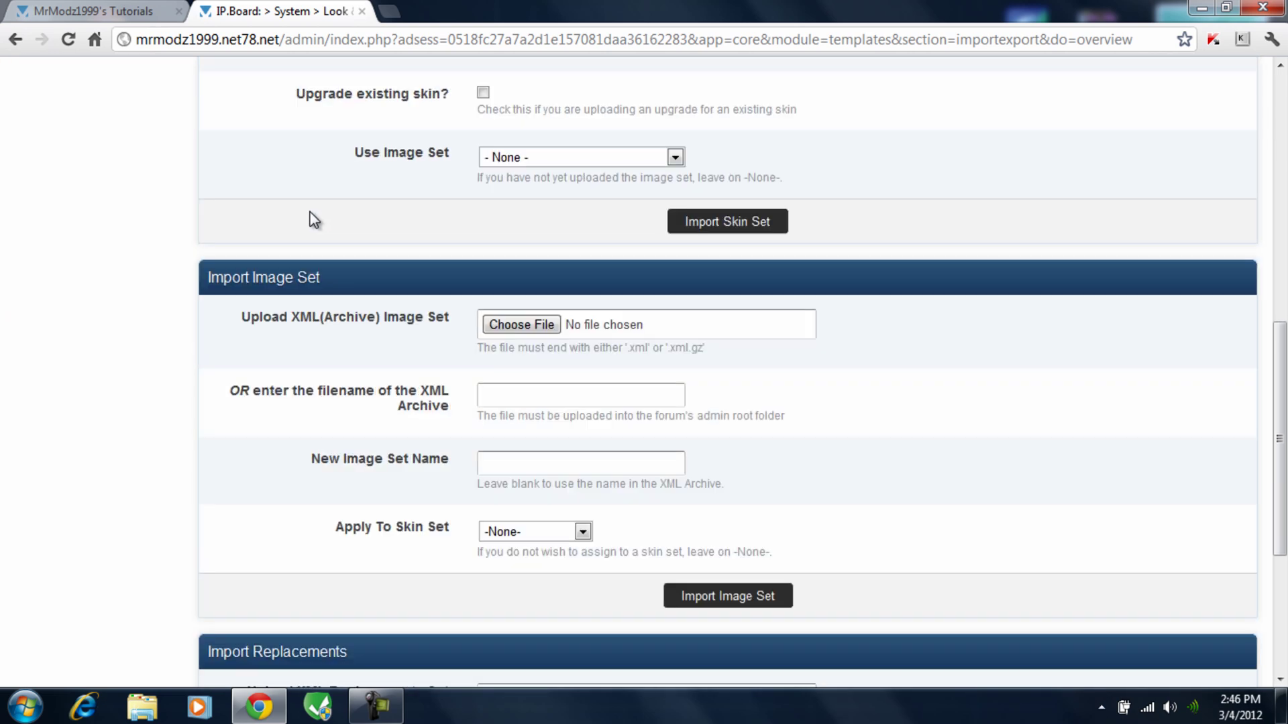
{"action": "scroll", "coordinate": [310, 210], "scroll_direction": "down", "scroll_amount": 1}
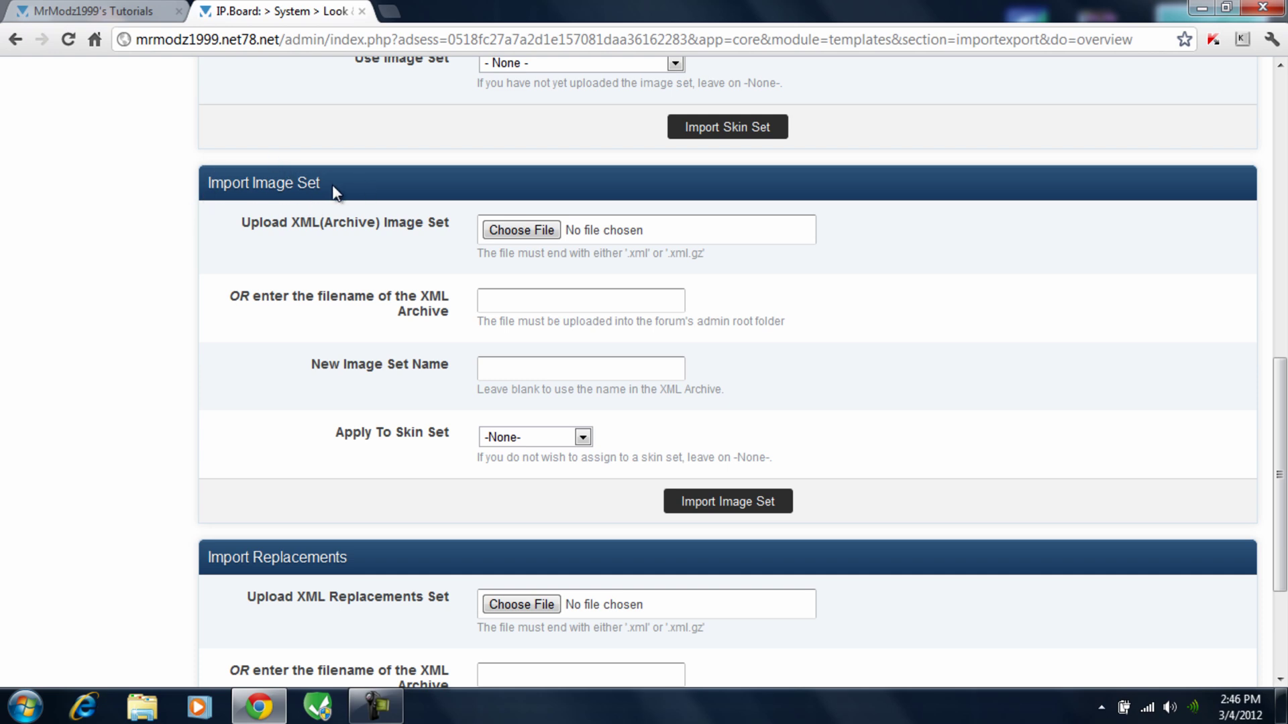
Step: Open the Pulse skin archive in WinRAR and enter its Pulse IP.Board 3.2.2 folder
{"action": "left_click", "coordinate": [1200, 8]}
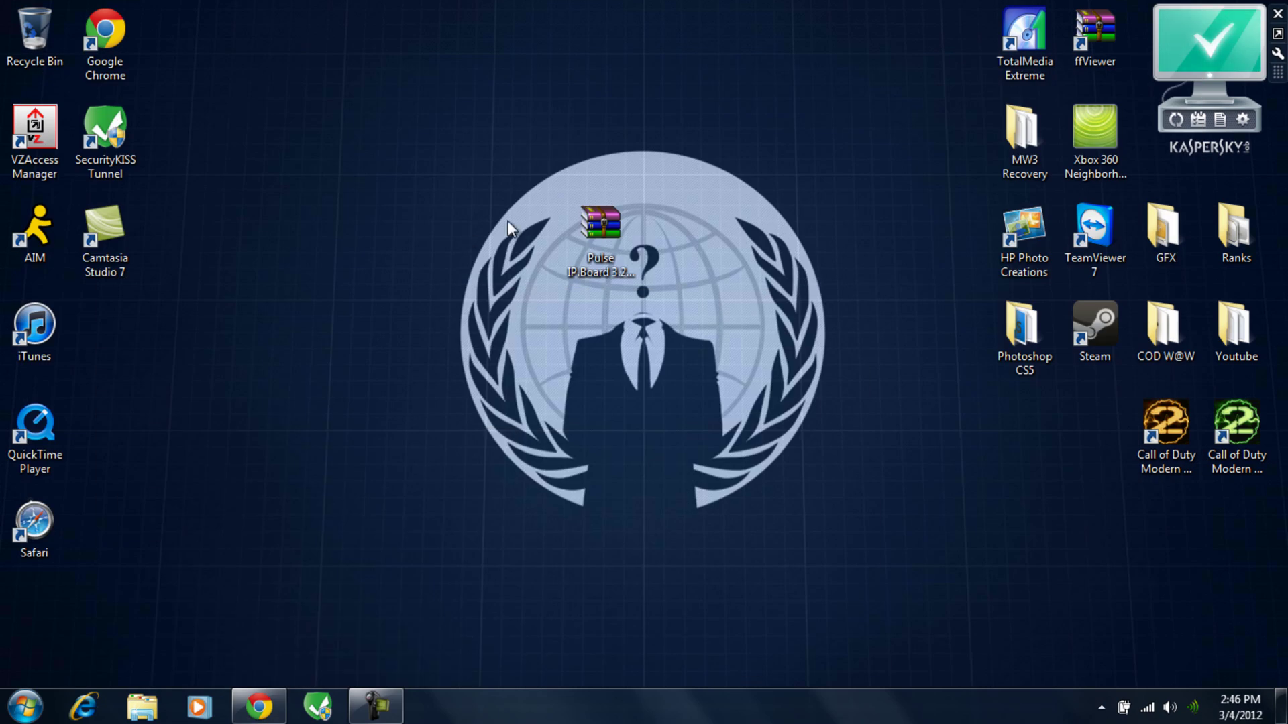
{"action": "double_click", "coordinate": [600, 265]}
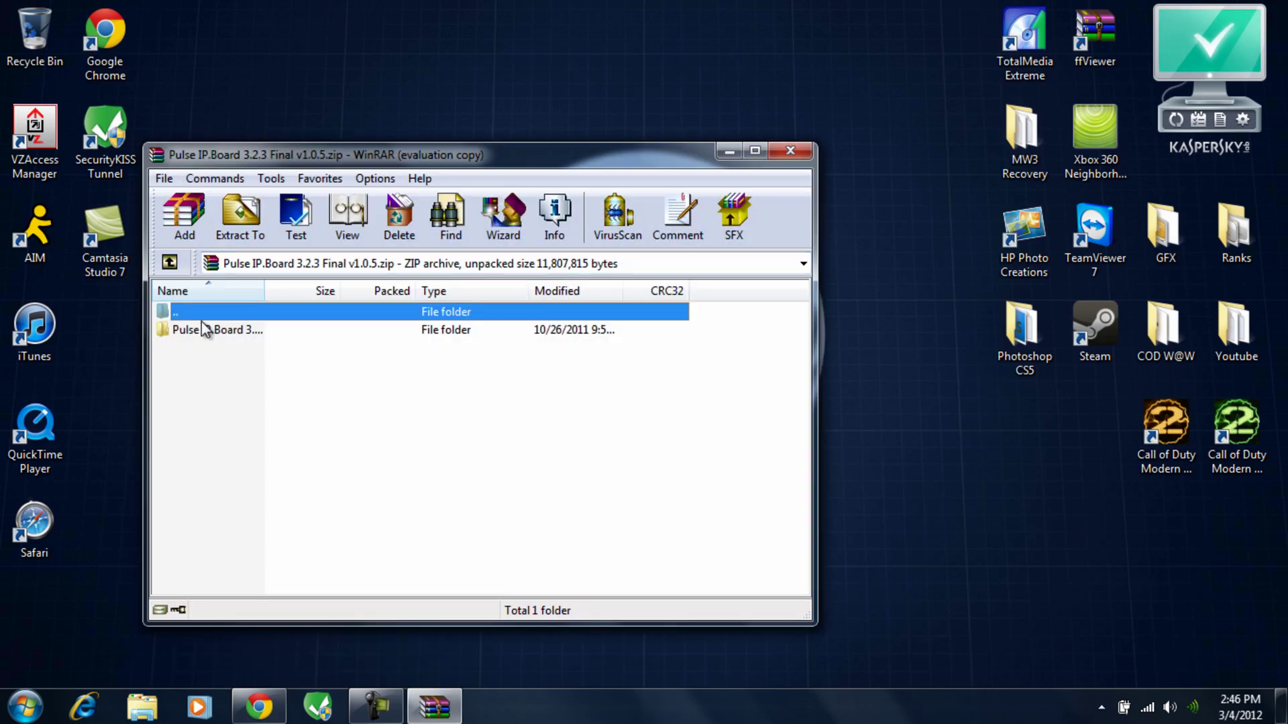
{"action": "double_click", "coordinate": [207, 320]}
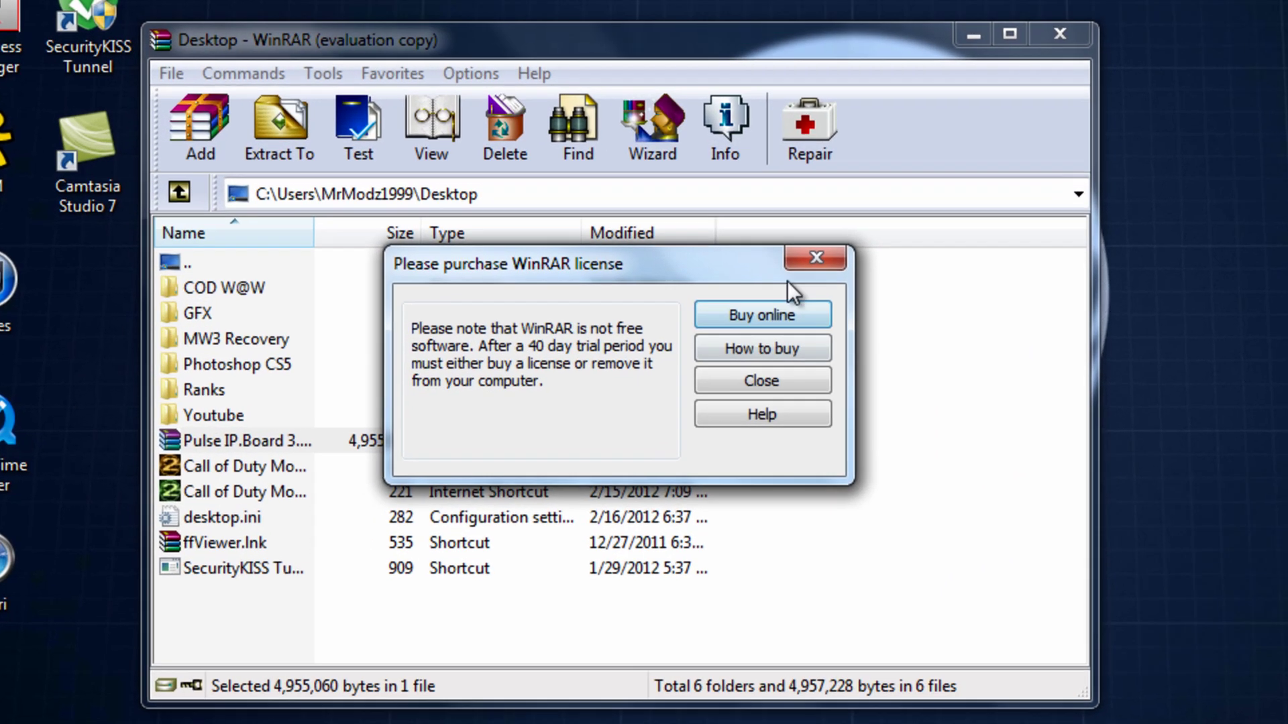
{"action": "left_click", "coordinate": [600, 307]}
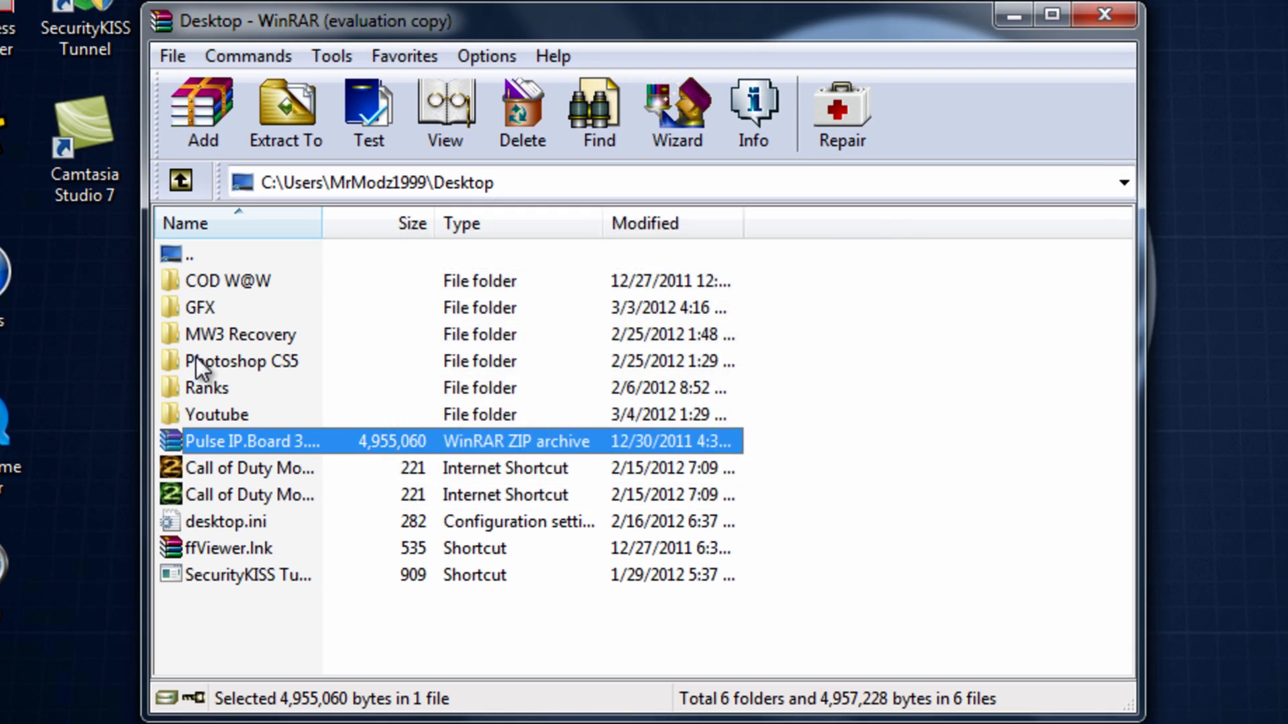
{"action": "left_click_drag", "start_coordinate": [214, 436], "coordinate": [333, 336]}
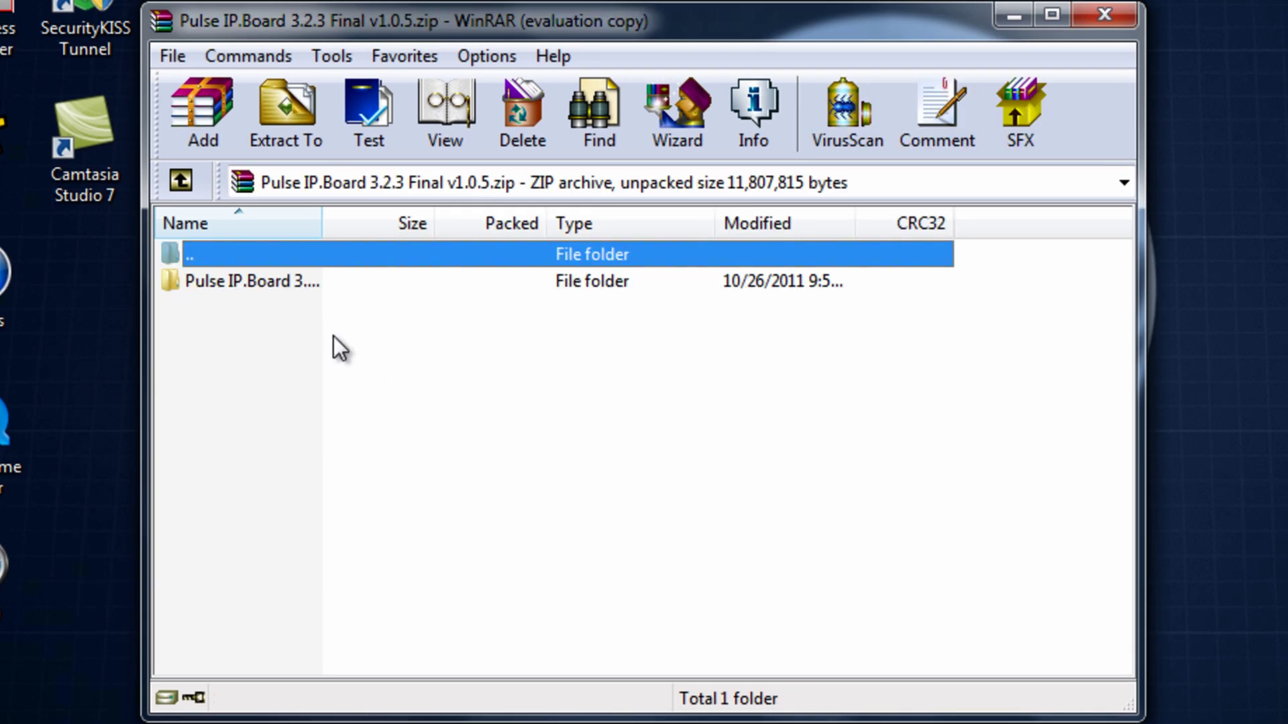
{"action": "double_click", "coordinate": [307, 280]}
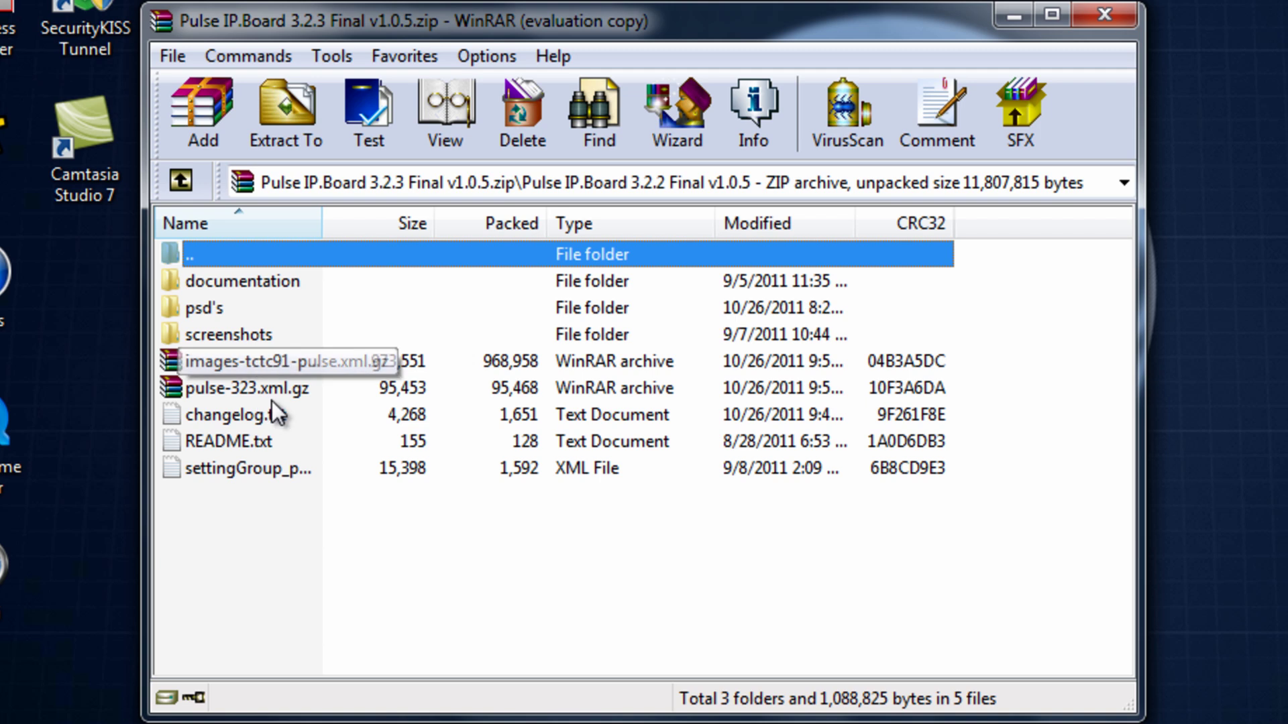
Step: Extract images-tctc91-pulse.xml from its .xml.gz archive onto the desktop
{"action": "left_click", "coordinate": [239, 388]}
{"action": "double_click", "coordinate": [240, 362]}
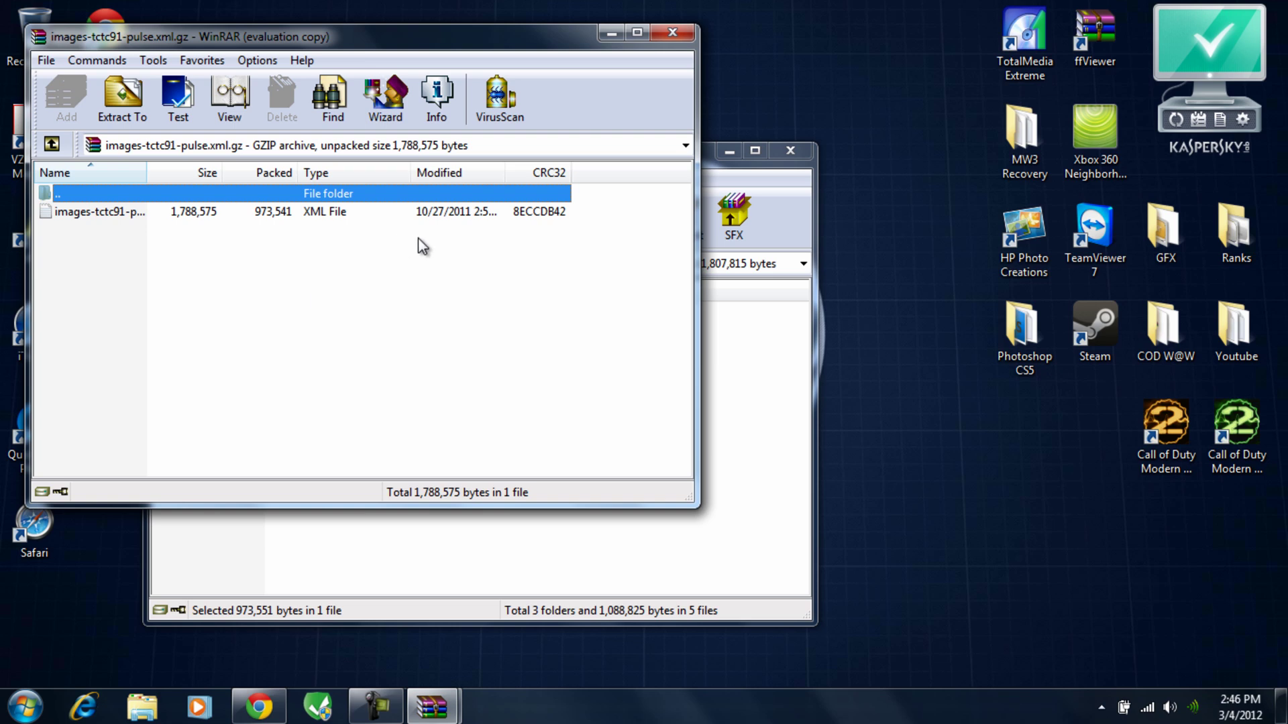
{"action": "left_click", "coordinate": [498, 195]}
{"action": "left_click_drag", "start_coordinate": [91, 214], "coordinate": [889, 370]}
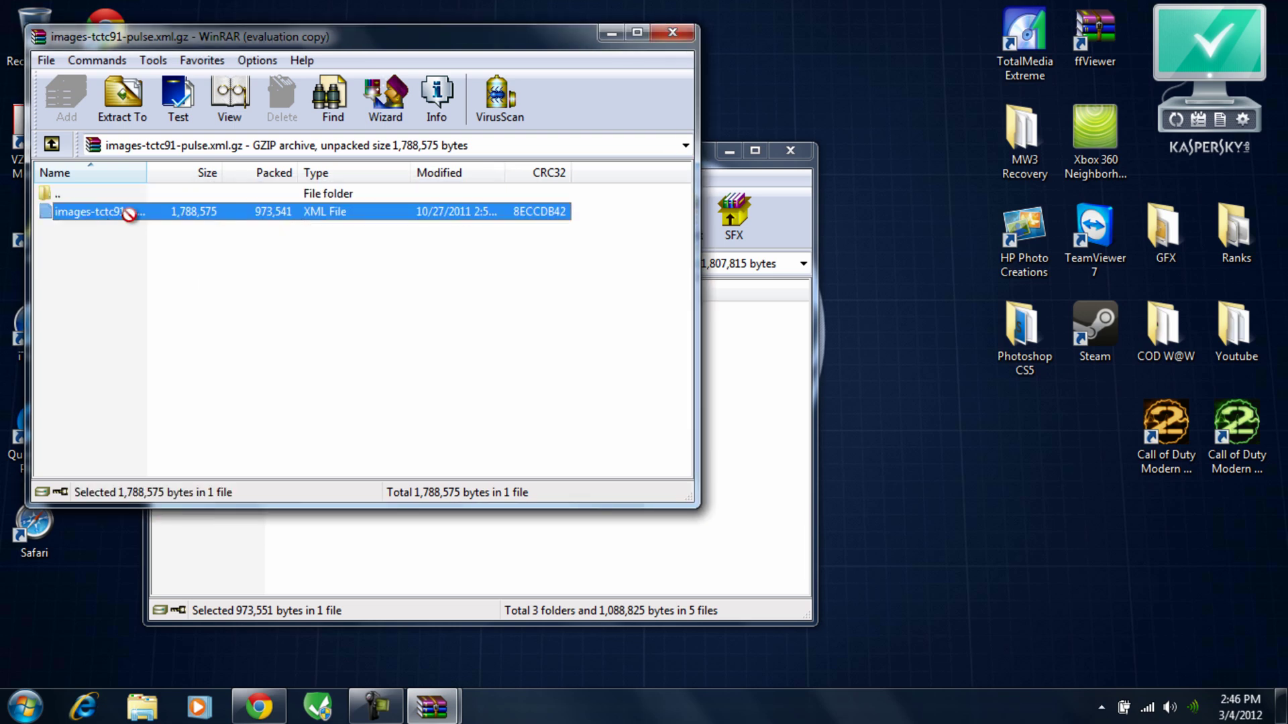
{"action": "left_click", "coordinate": [677, 35]}
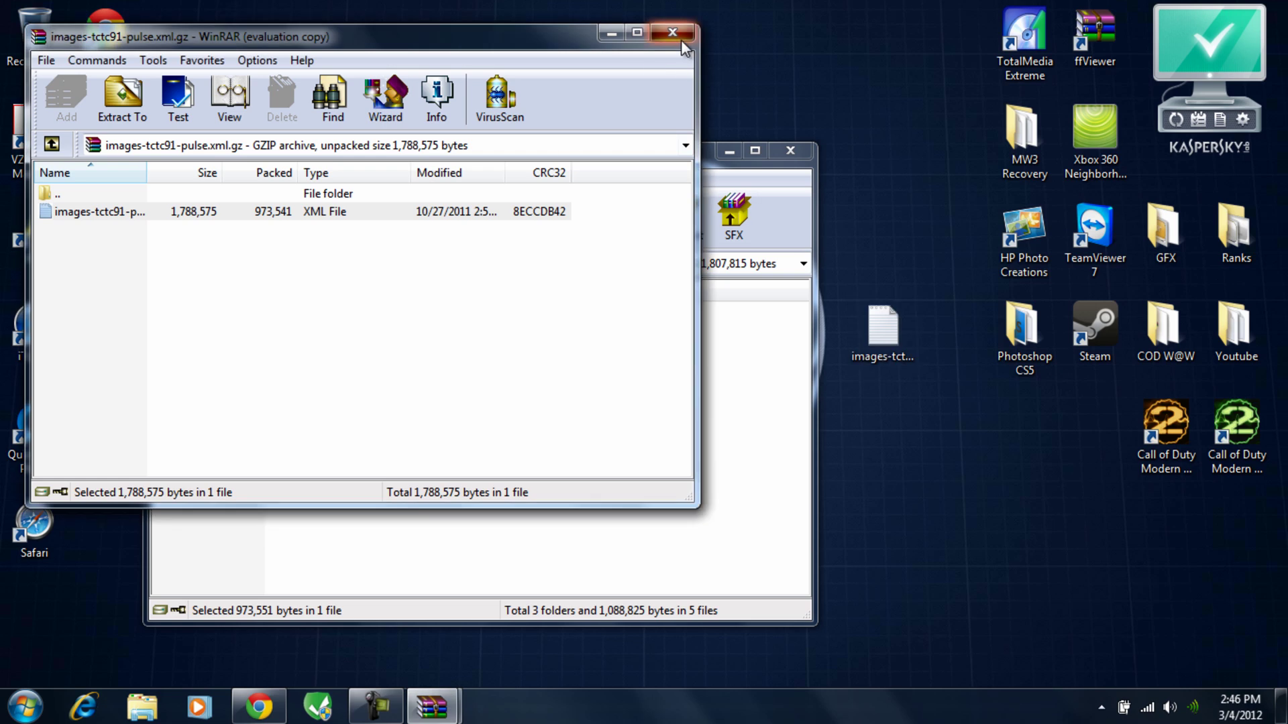
Step: Extract pulse-323.xml from its .xml.gz archive onto the desktop
{"action": "double_click", "coordinate": [236, 401]}
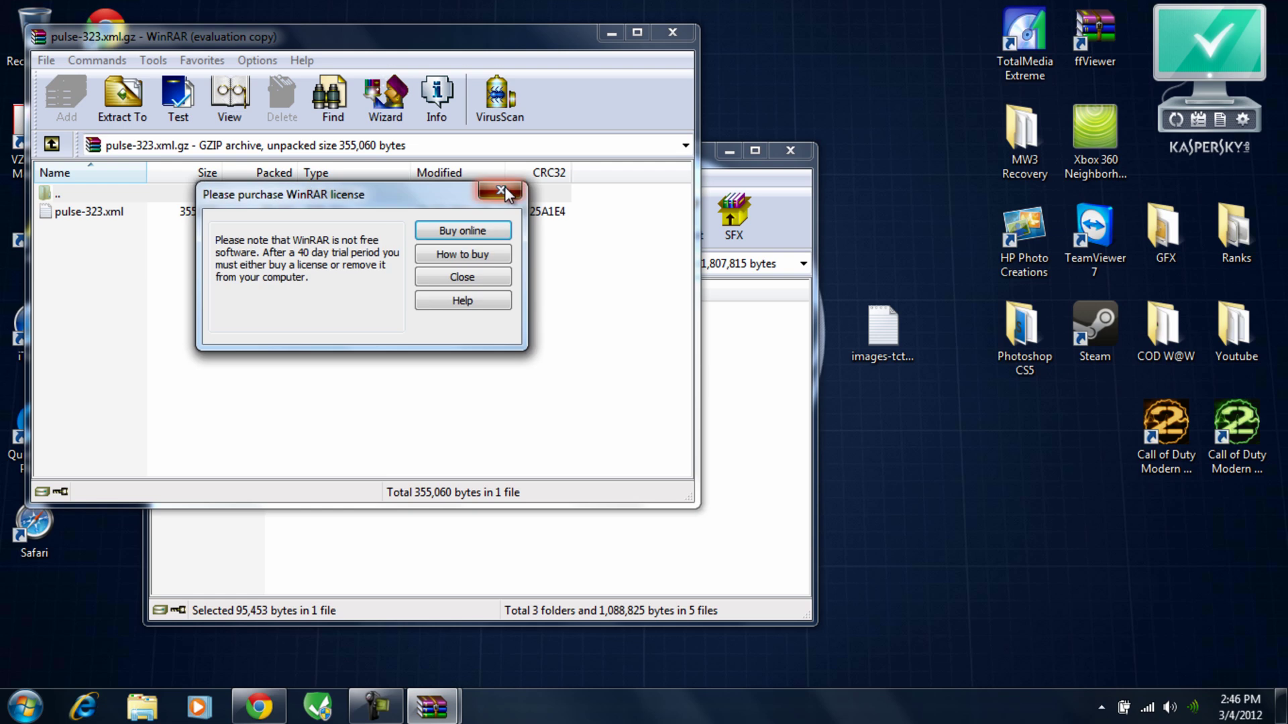
{"action": "left_click", "coordinate": [454, 276]}
{"action": "left_click_drag", "start_coordinate": [89, 212], "coordinate": [869, 434]}
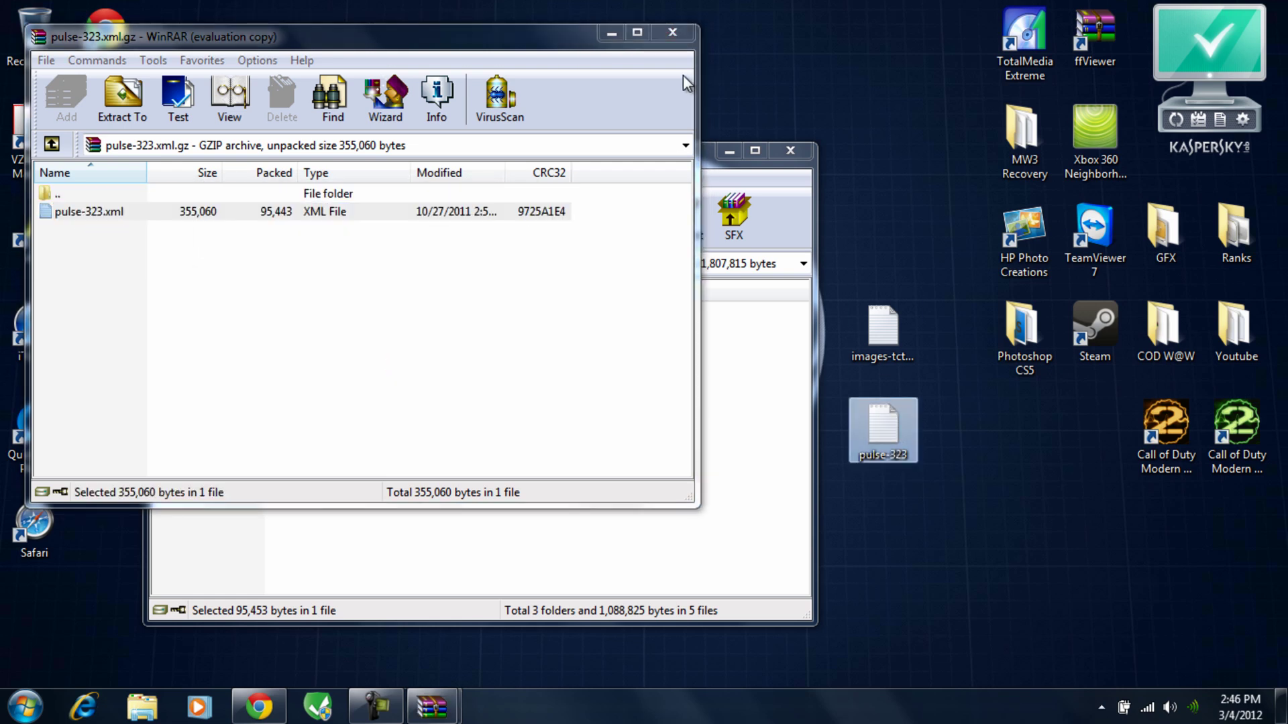
{"action": "left_click", "coordinate": [672, 32]}
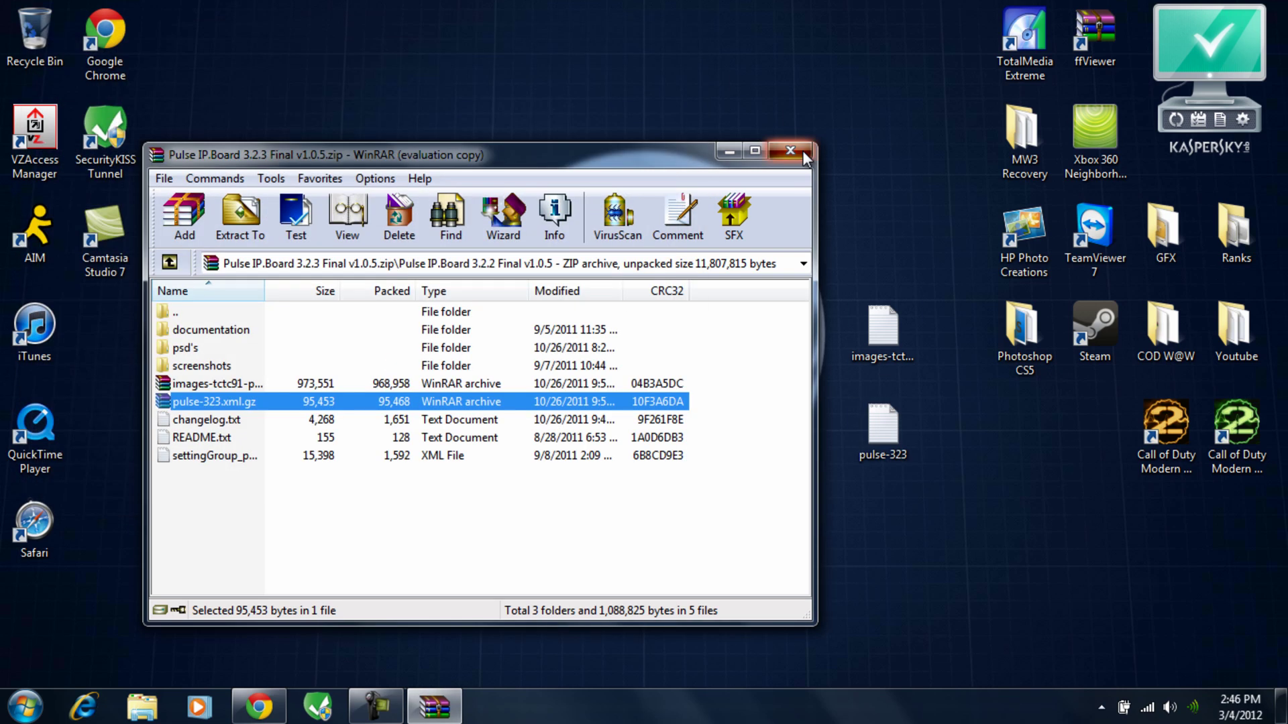
Step: Import images-tctc91-pulse.xml as a new image set named Pulse
{"action": "left_click", "coordinate": [802, 150]}
{"action": "left_click", "coordinate": [261, 711]}
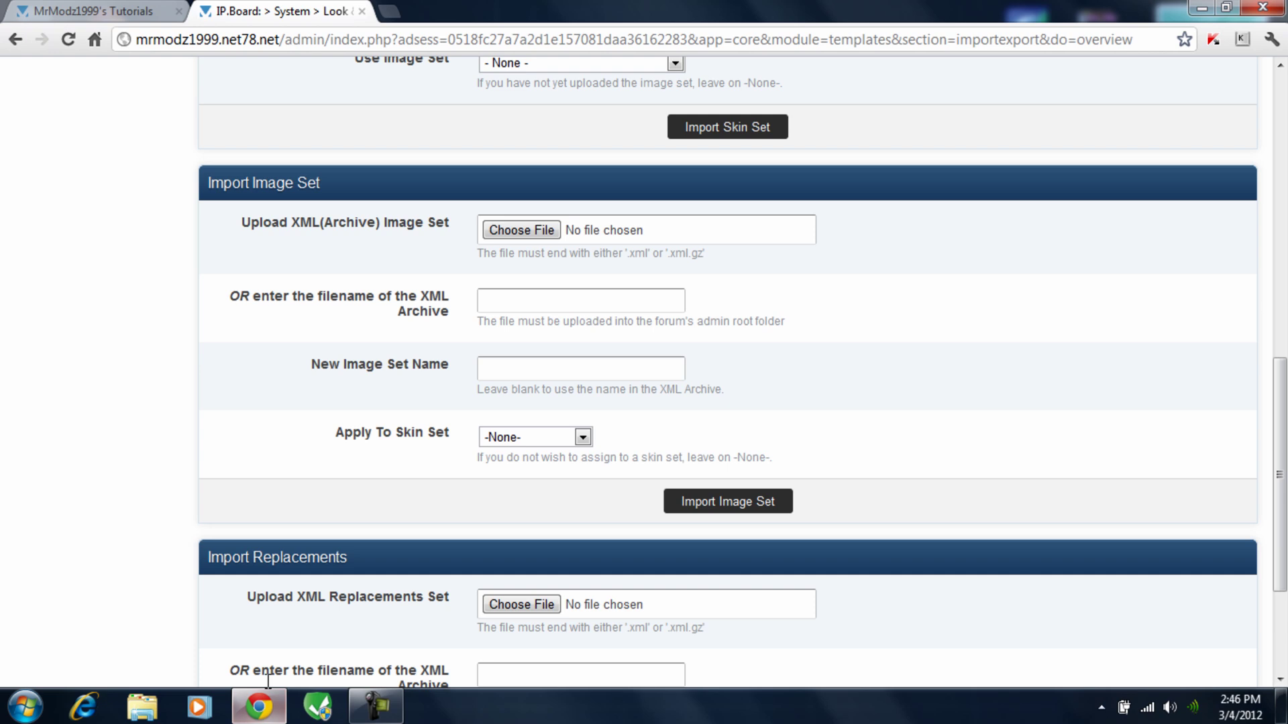
{"action": "left_click", "coordinate": [516, 226]}
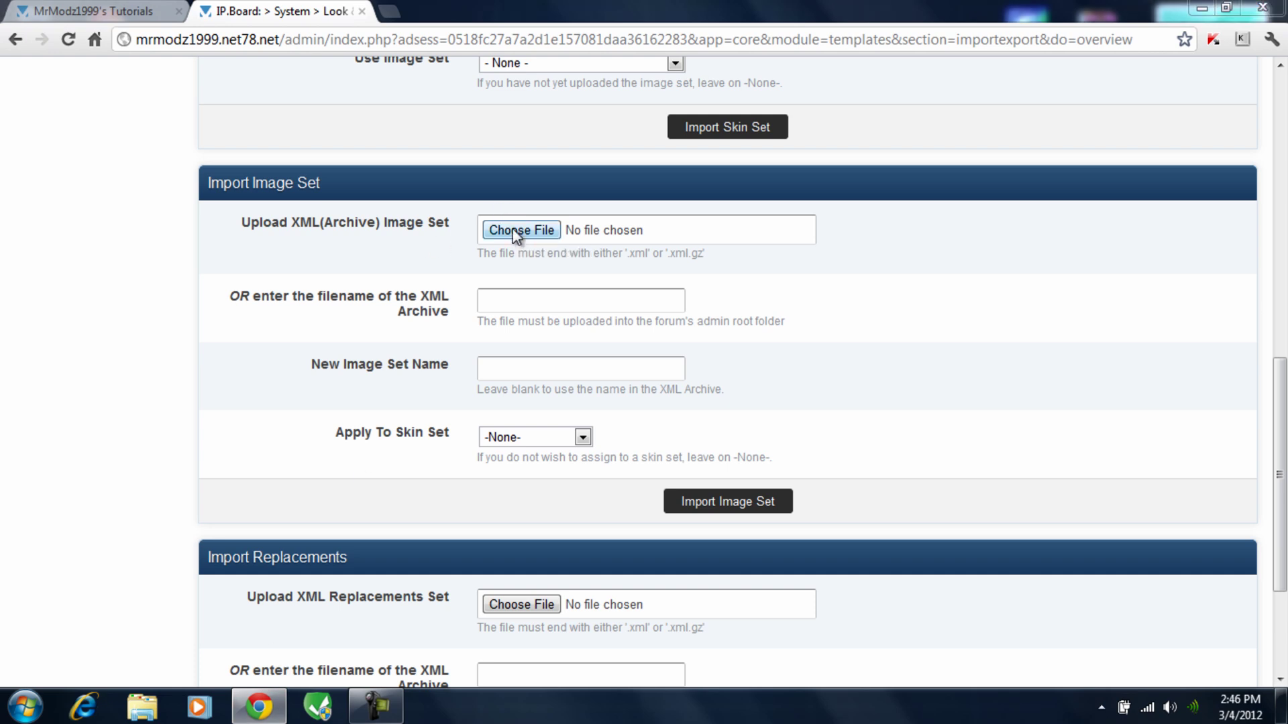
{"action": "left_click_drag", "start_coordinate": [637, 138], "coordinate": [656, 349]}
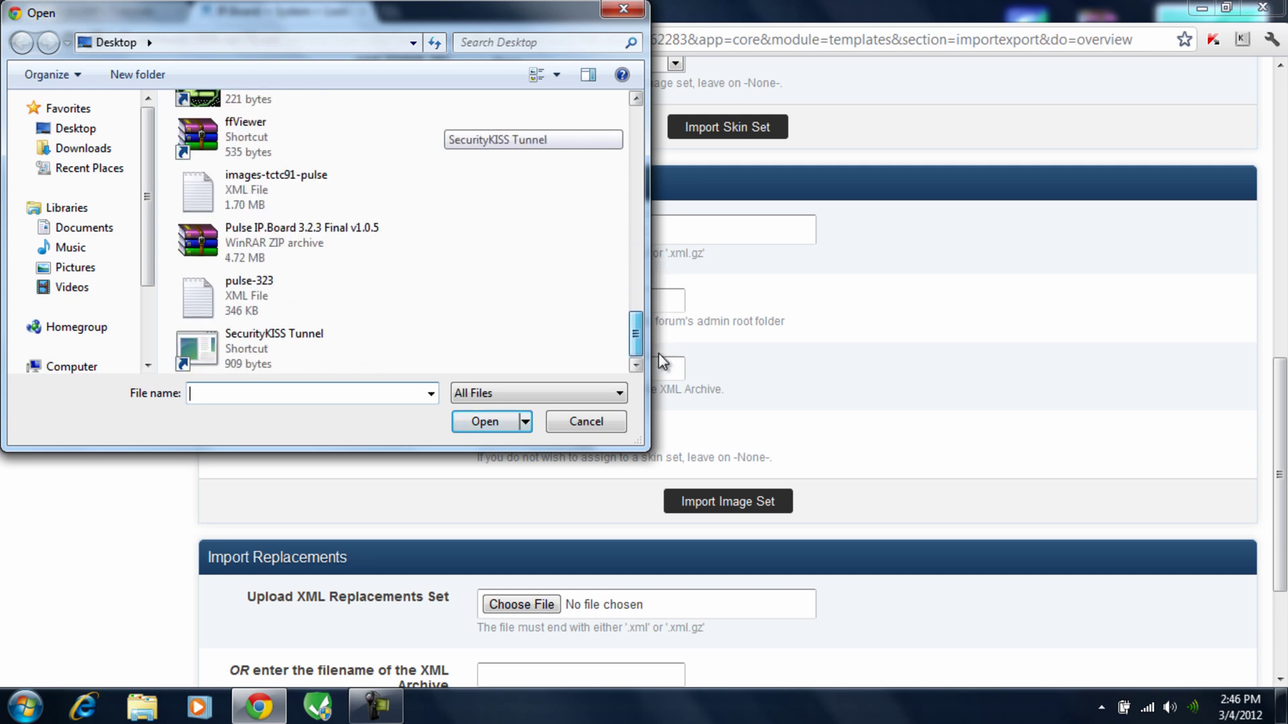
{"action": "double_click", "coordinate": [259, 185]}
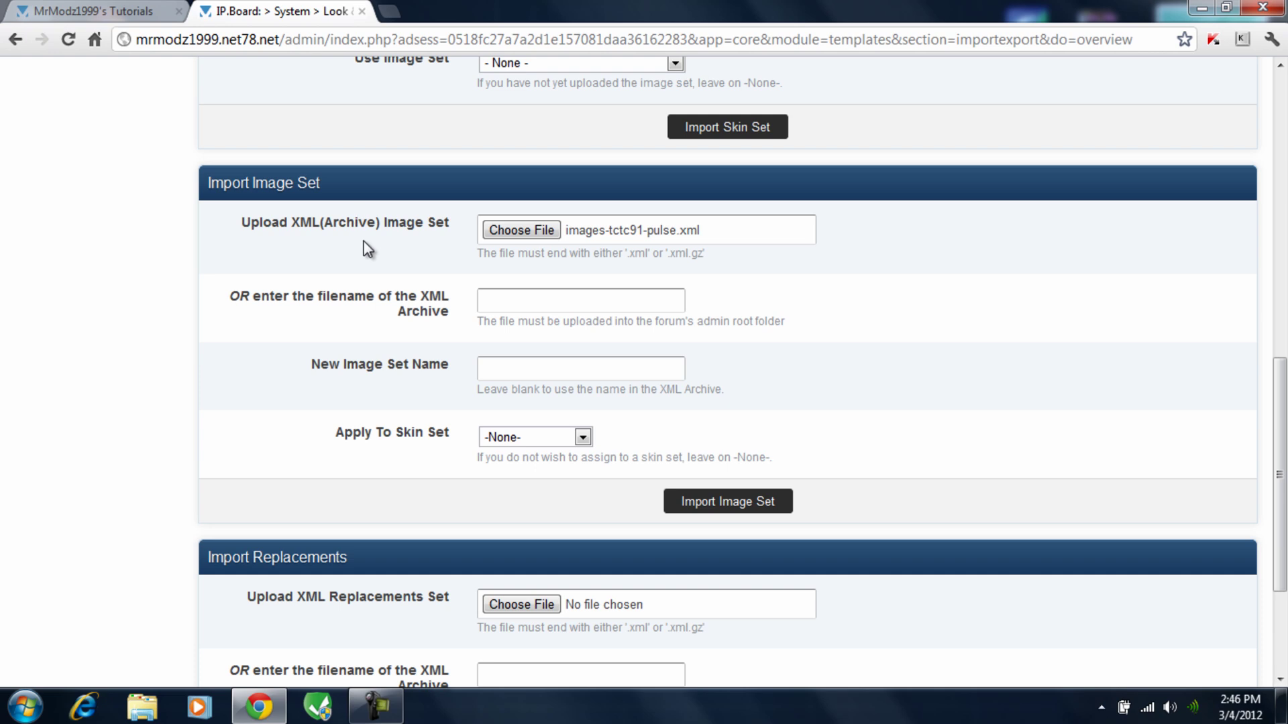
{"action": "left_click", "coordinate": [555, 374]}
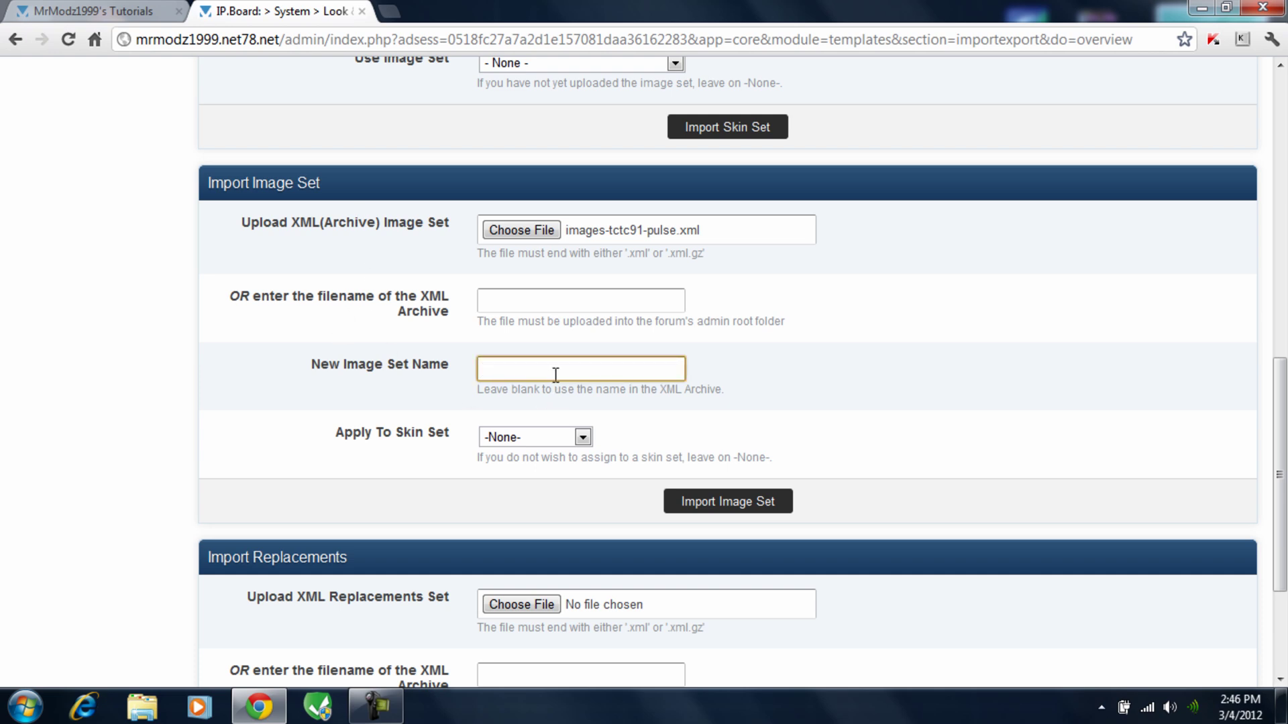
{"action": "type", "text": "Pulse"}
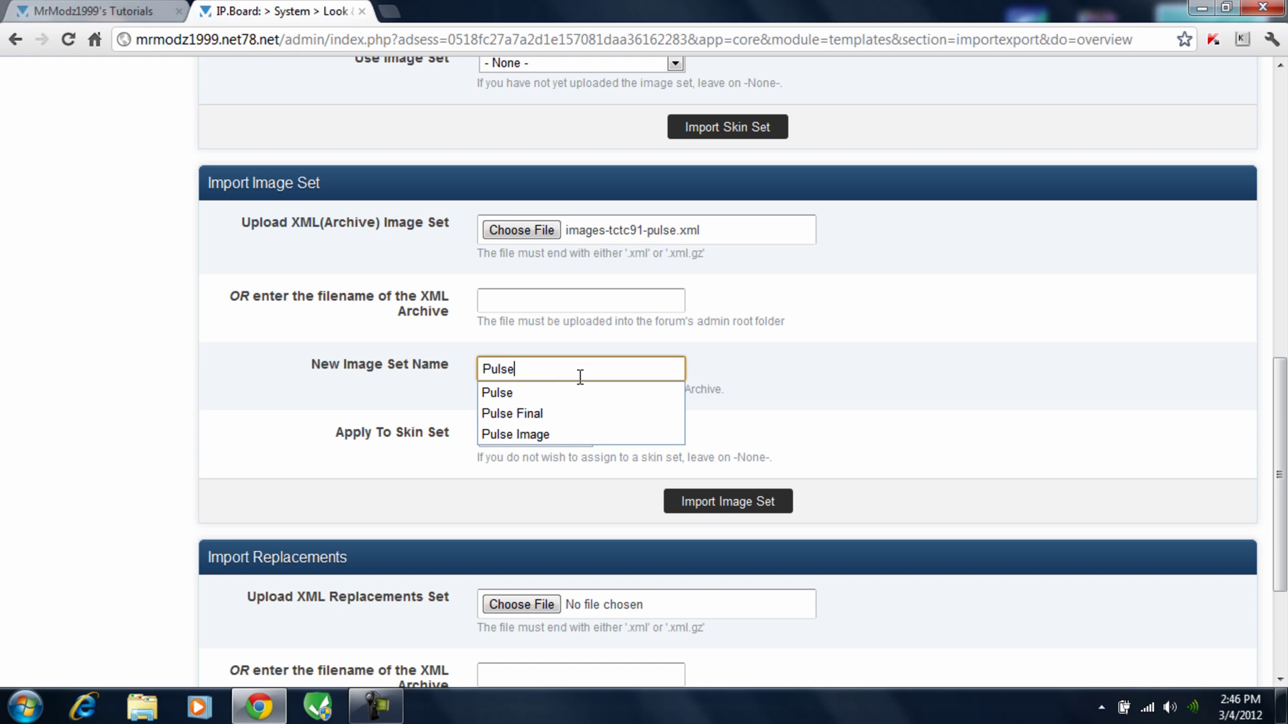
{"action": "left_click", "coordinate": [808, 430]}
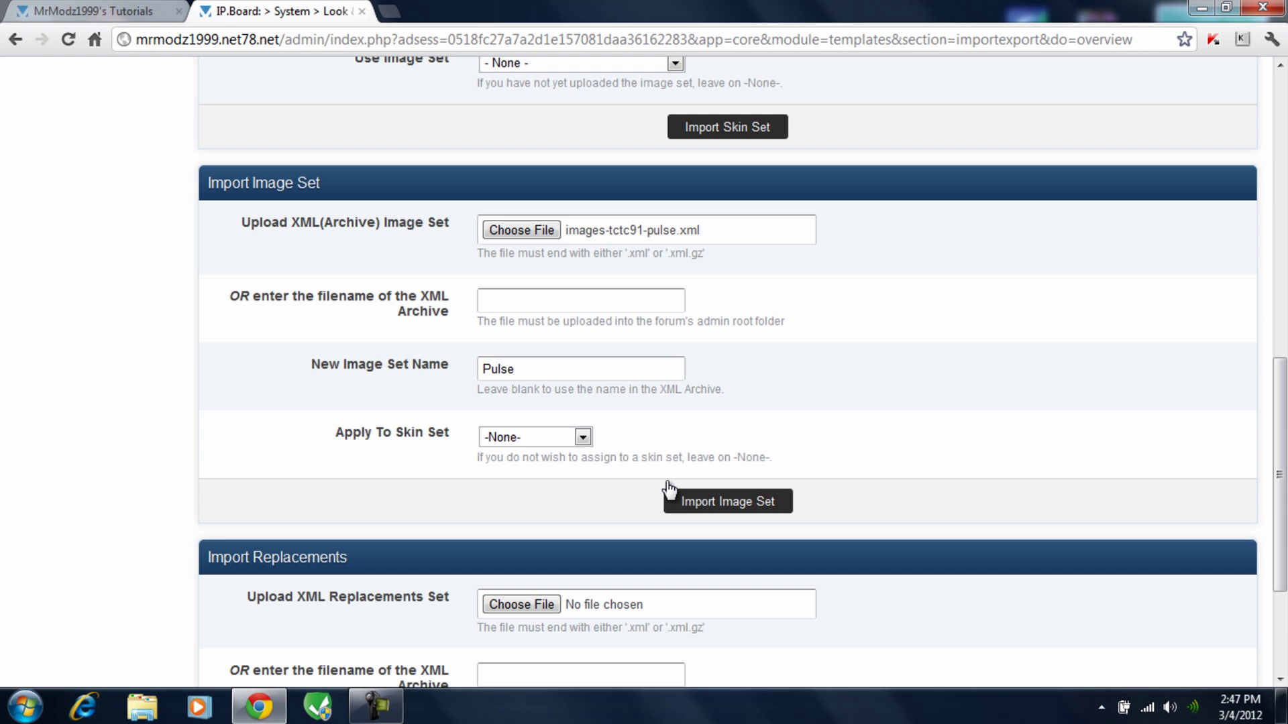
{"action": "left_click", "coordinate": [714, 512]}
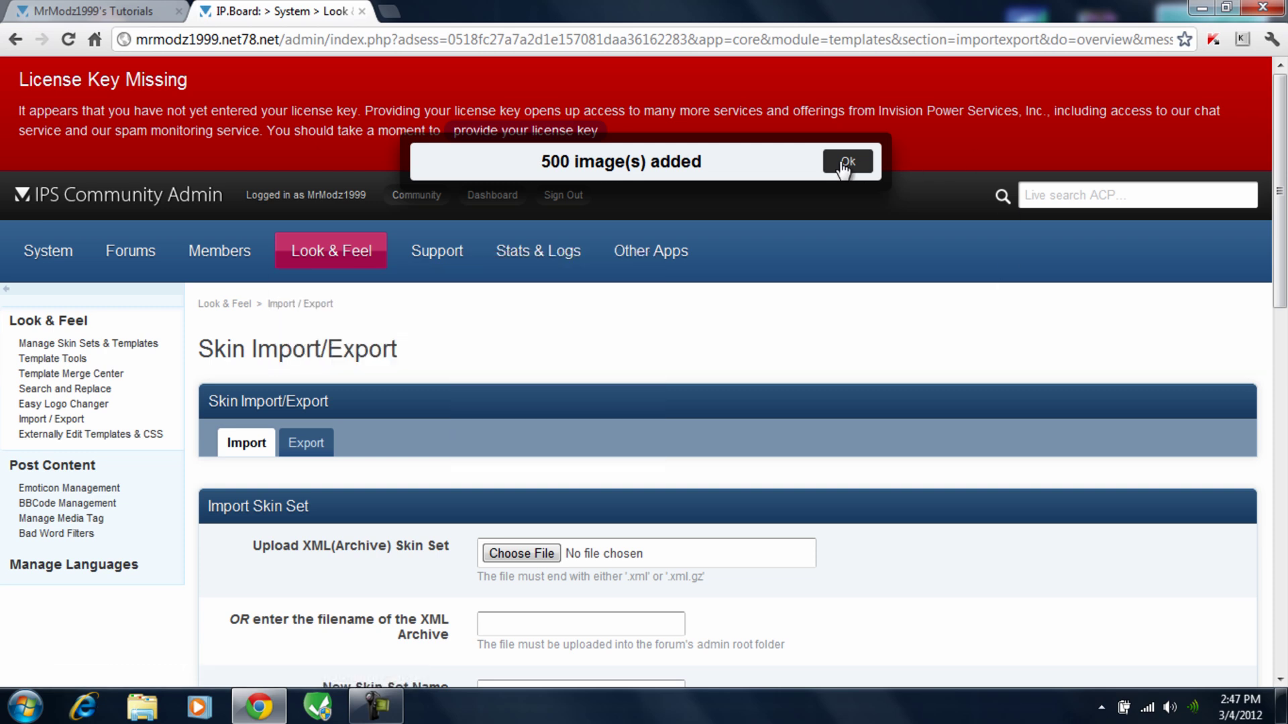
Step: Choose pulse-323.xml as the file for the skin set import
{"action": "left_click", "coordinate": [846, 161]}
{"action": "scroll", "coordinate": [279, 426], "scroll_direction": "down", "scroll_amount": 3}
{"action": "scroll", "coordinate": [279, 425], "scroll_direction": "down", "scroll_amount": 2}
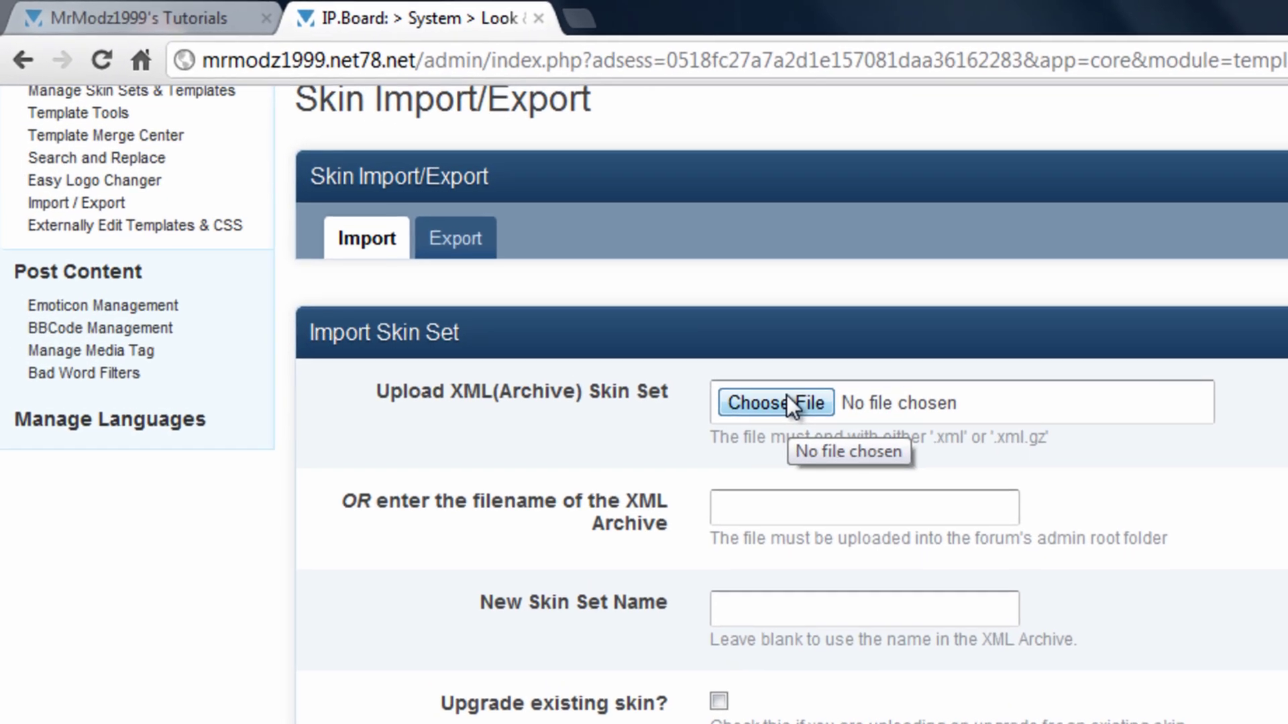
{"action": "left_click", "coordinate": [788, 397]}
{"action": "left_click_drag", "start_coordinate": [945, 178], "coordinate": [935, 546]}
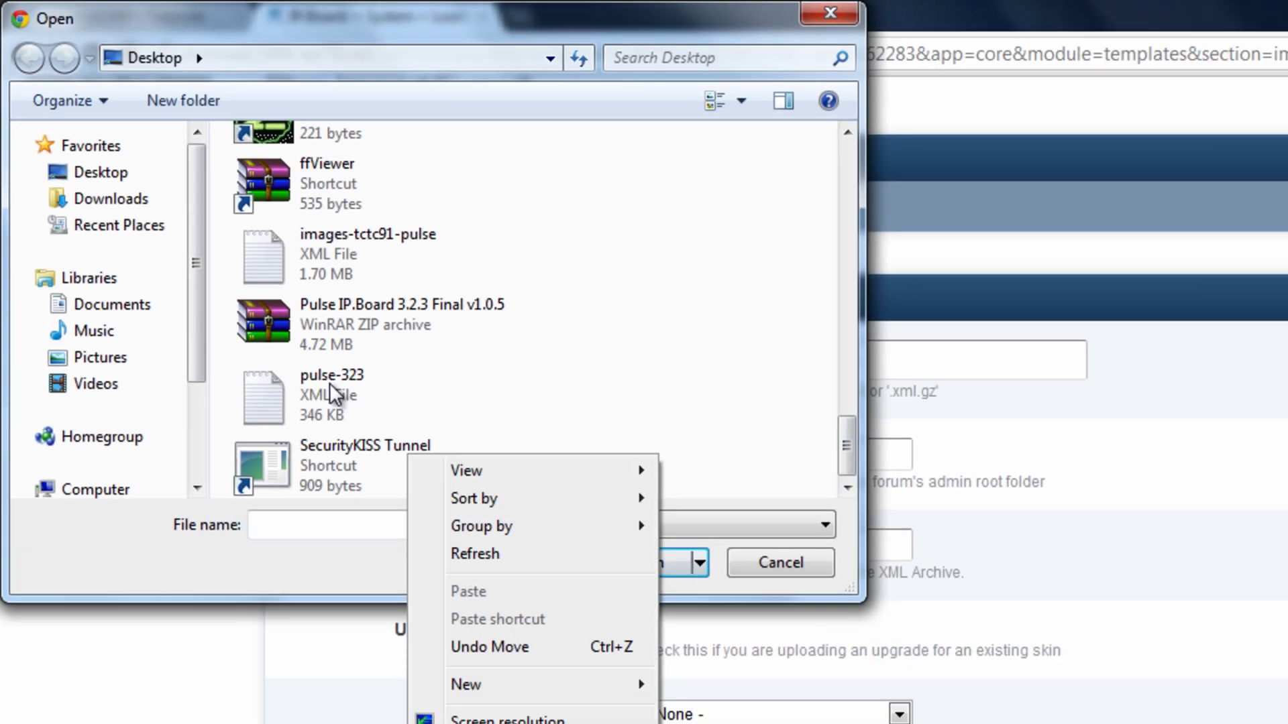
{"action": "left_click", "coordinate": [249, 289]}
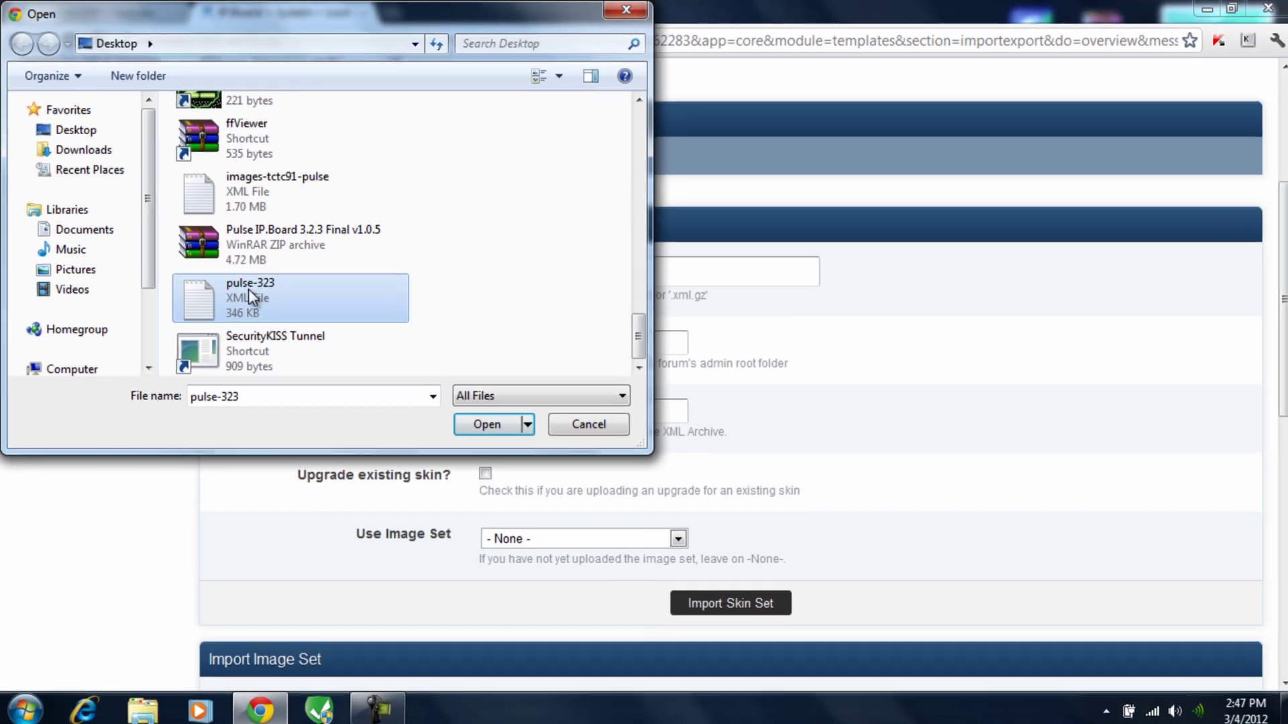
{"action": "double_click", "coordinate": [248, 289]}
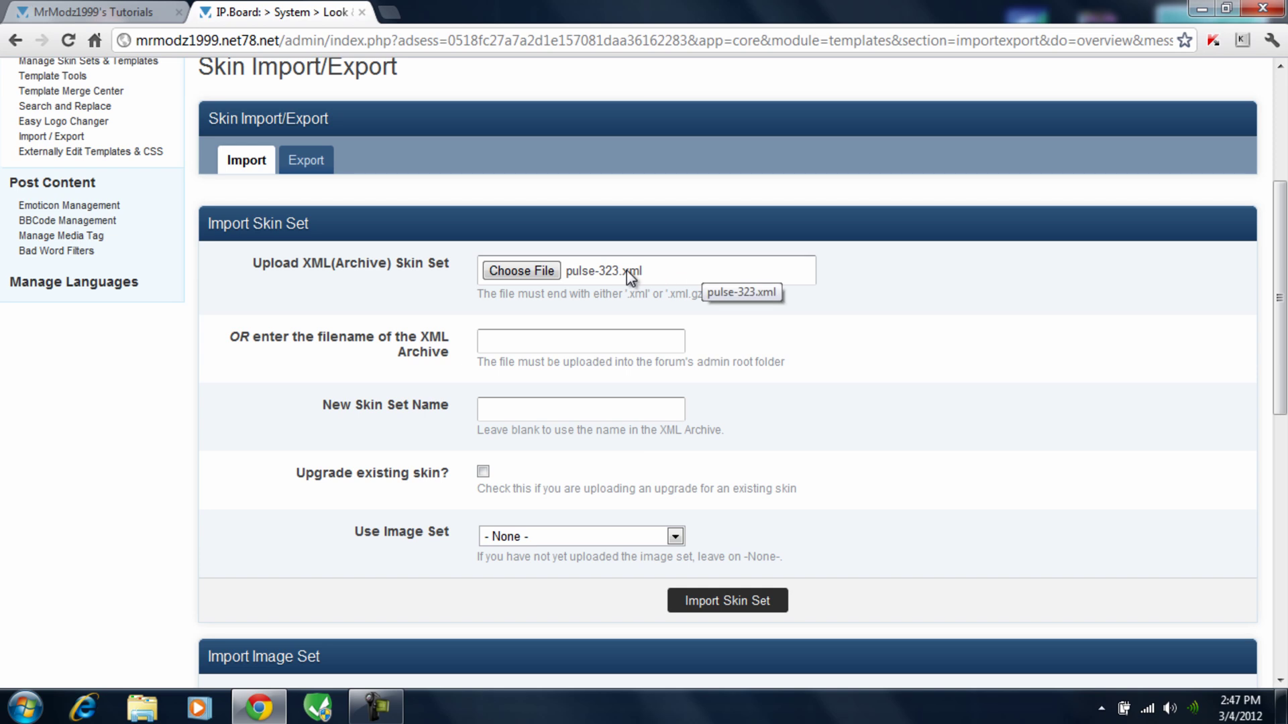
Step: Name the skin set Pulse, pair it with the Pulse image set, and import it
{"action": "left_click", "coordinate": [507, 409]}
{"action": "type", "text": "Puls"}
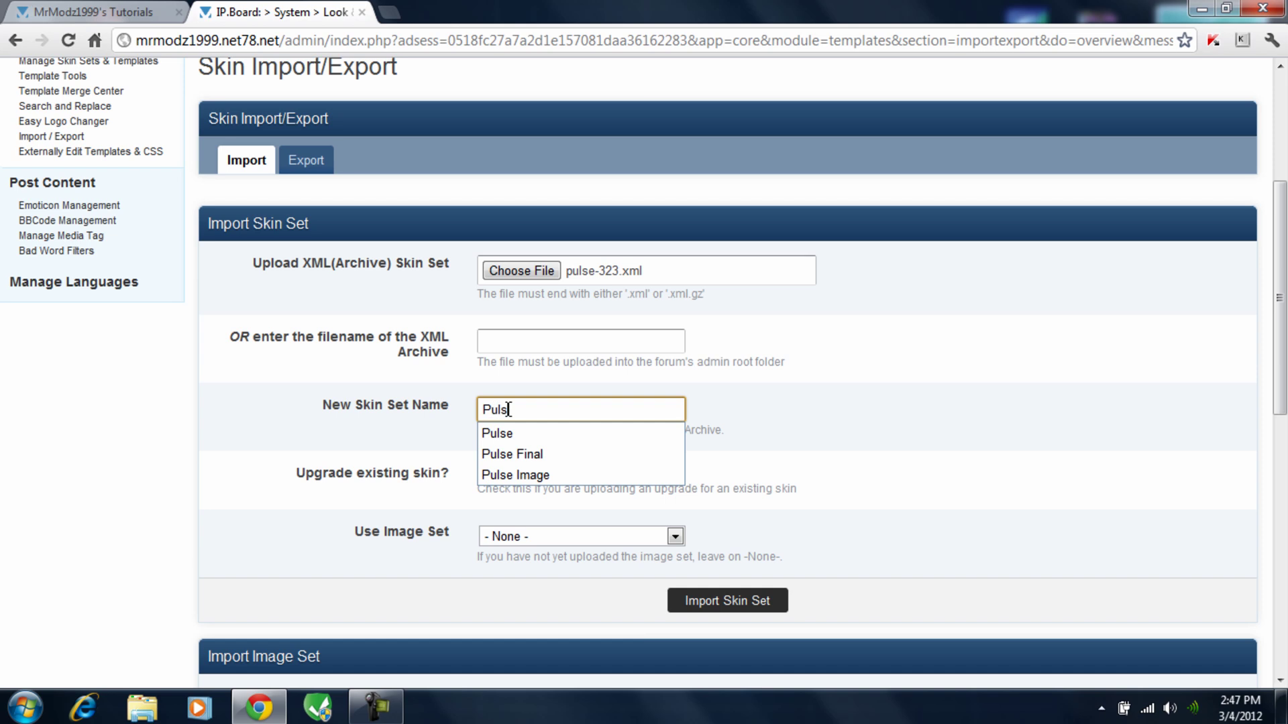
{"action": "type", "text": "e"}
{"action": "left_click", "coordinate": [325, 477]}
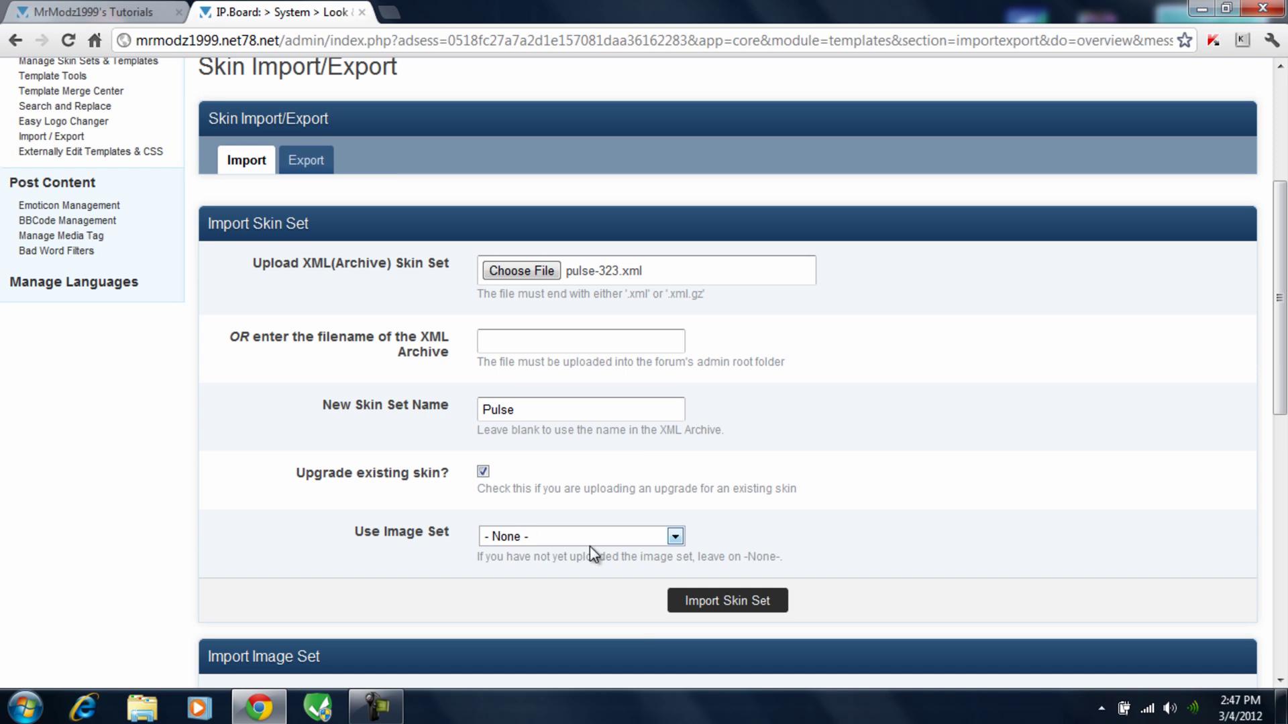
{"action": "left_click", "coordinate": [676, 537]}
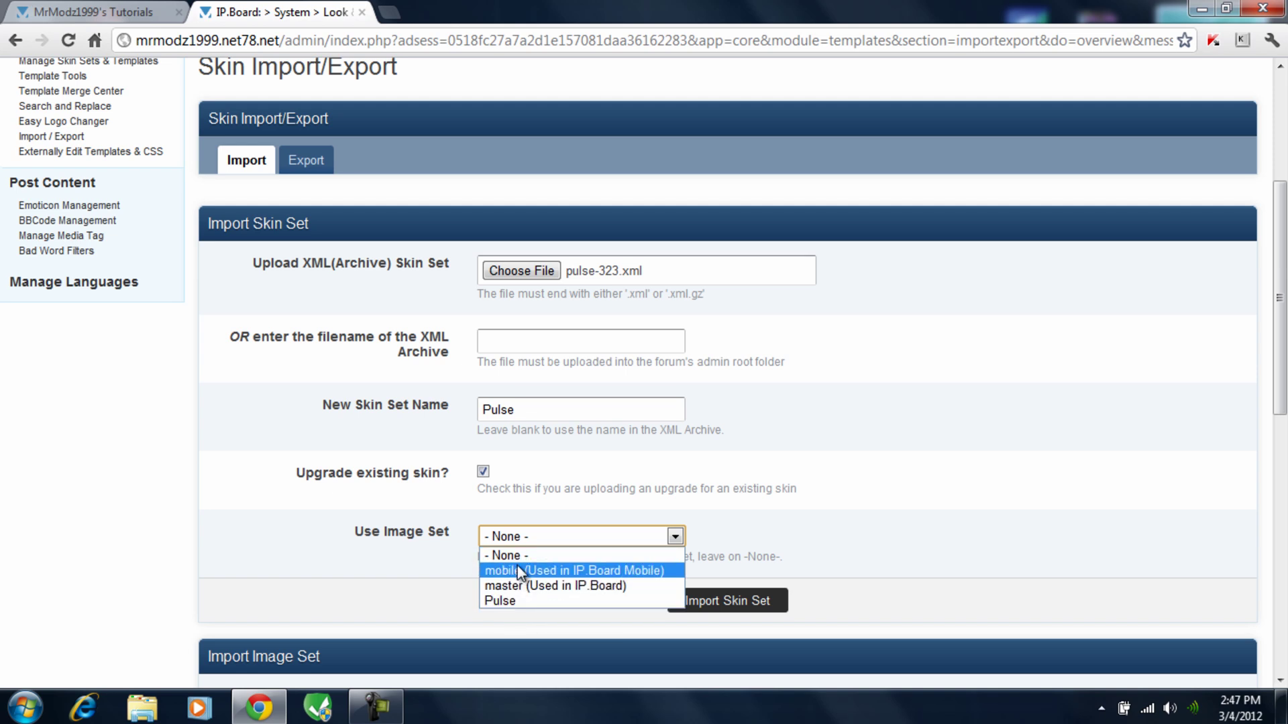
{"action": "left_click", "coordinate": [508, 601]}
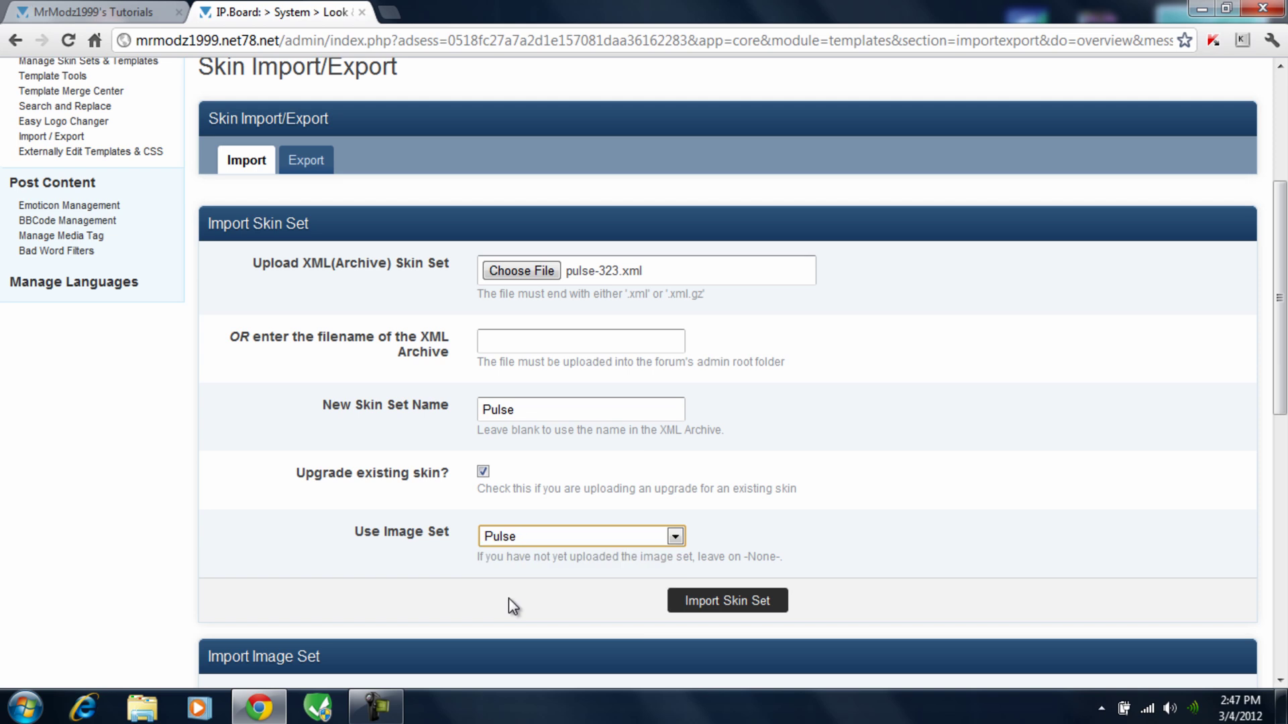
{"action": "left_click", "coordinate": [723, 602]}
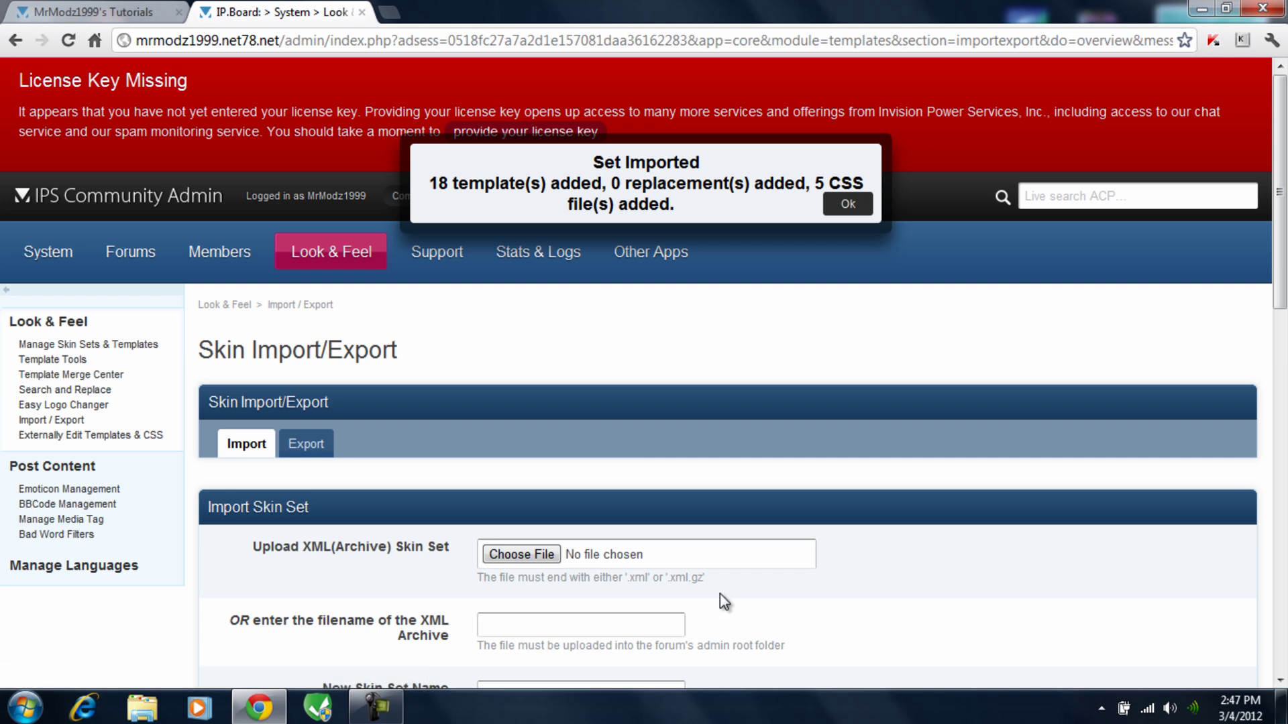
Step: In Pulse's Edit Settings, tick 'Make this the default skin?' and save the set
{"action": "left_click", "coordinate": [839, 204]}
{"action": "mouse_move", "coordinate": [331, 251]}
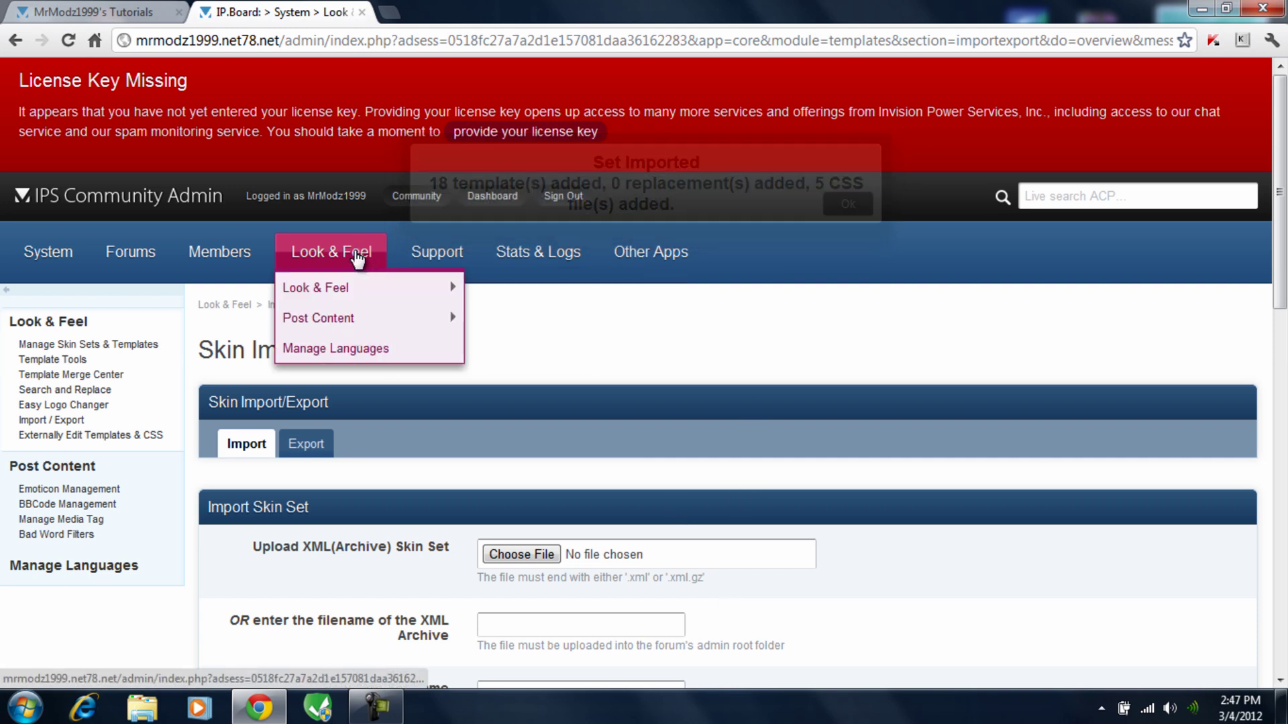
{"action": "left_click", "coordinate": [357, 255]}
{"action": "scroll", "coordinate": [364, 362], "scroll_direction": "down", "scroll_amount": 1}
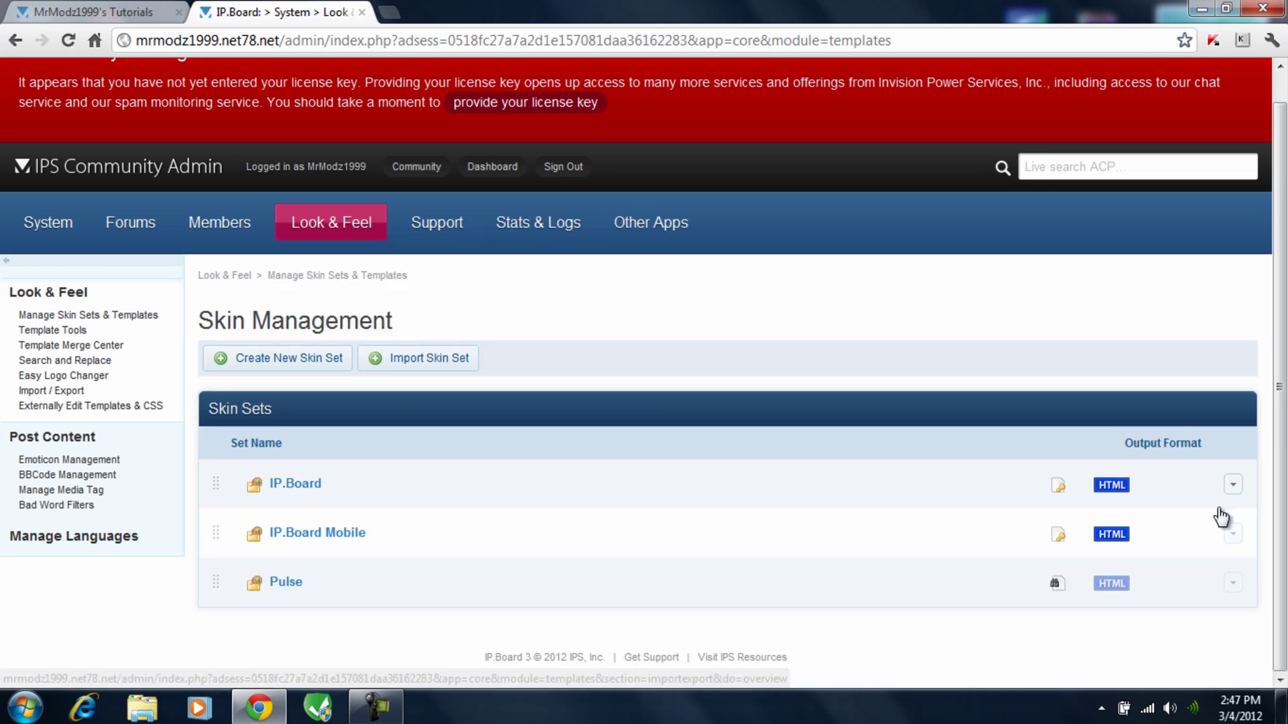
{"action": "left_click", "coordinate": [1232, 585]}
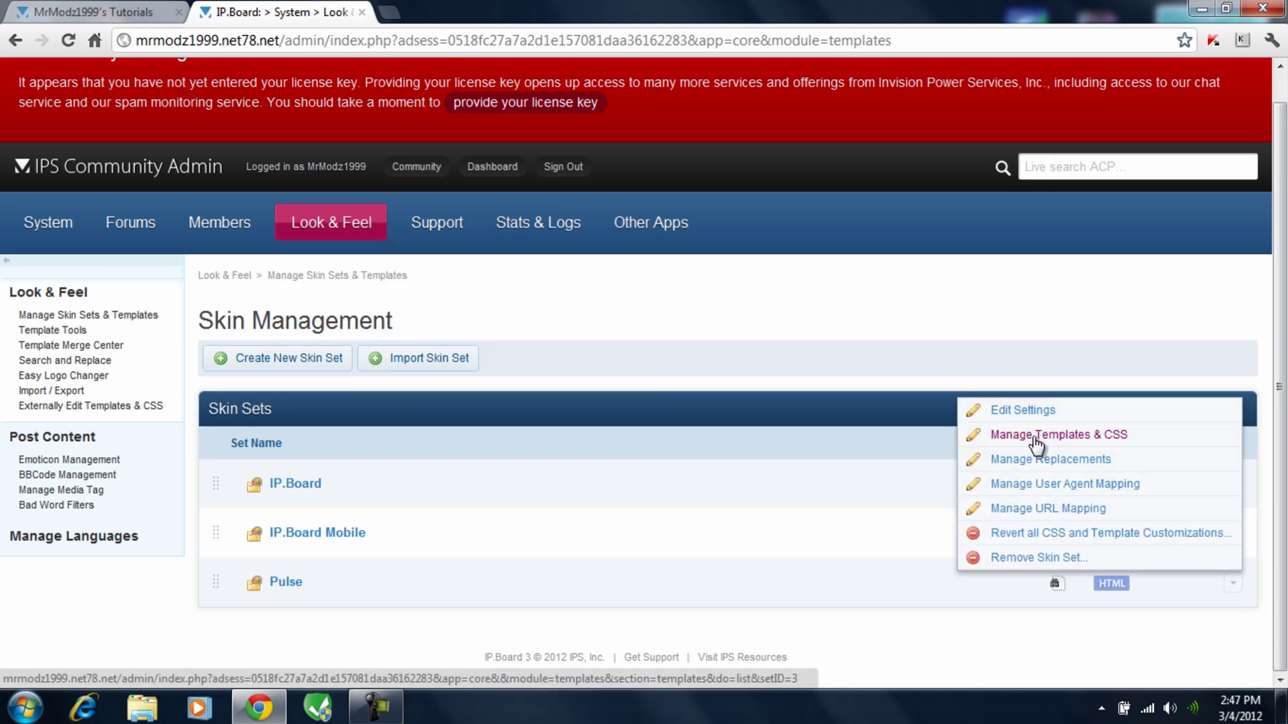
{"action": "left_click", "coordinate": [1019, 410]}
{"action": "scroll", "coordinate": [304, 413], "scroll_direction": "down", "scroll_amount": 5}
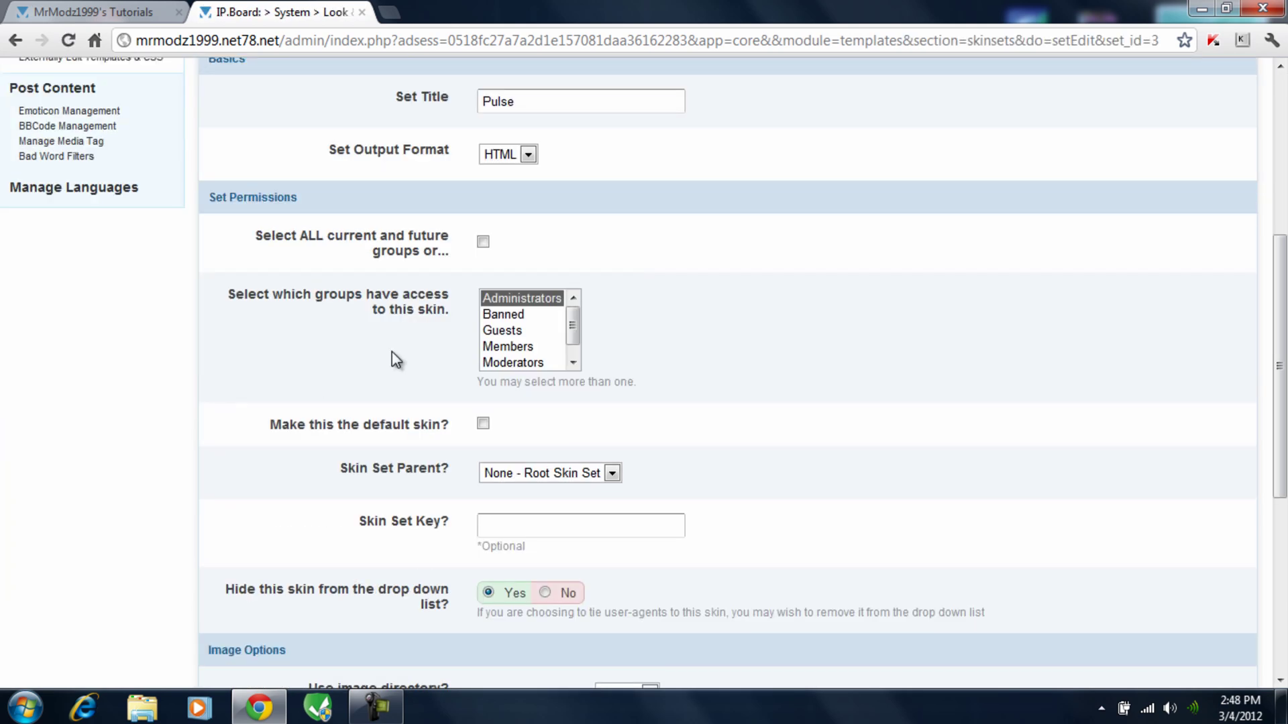
{"action": "left_click", "coordinate": [483, 423]}
{"action": "scroll", "coordinate": [508, 429], "scroll_direction": "down", "scroll_amount": 5}
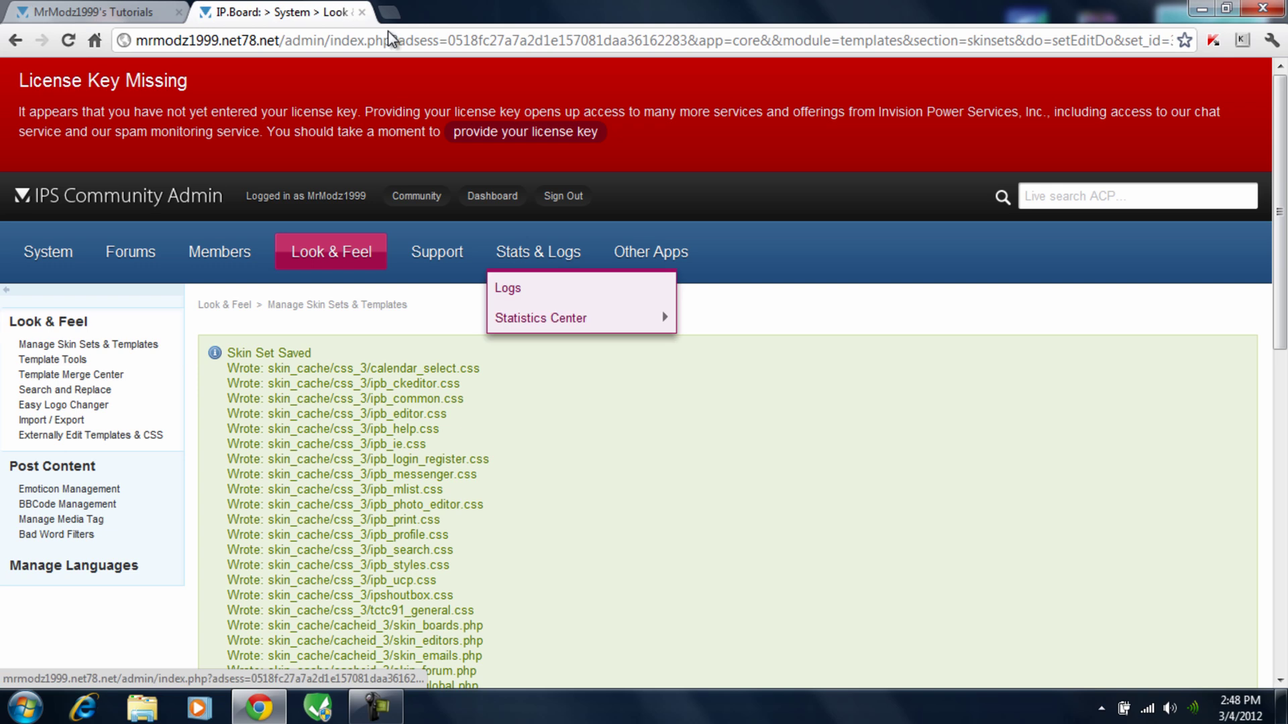
Step: Reload the forum front end so it displays the dark Pulse skin
{"action": "left_click", "coordinate": [94, 11]}
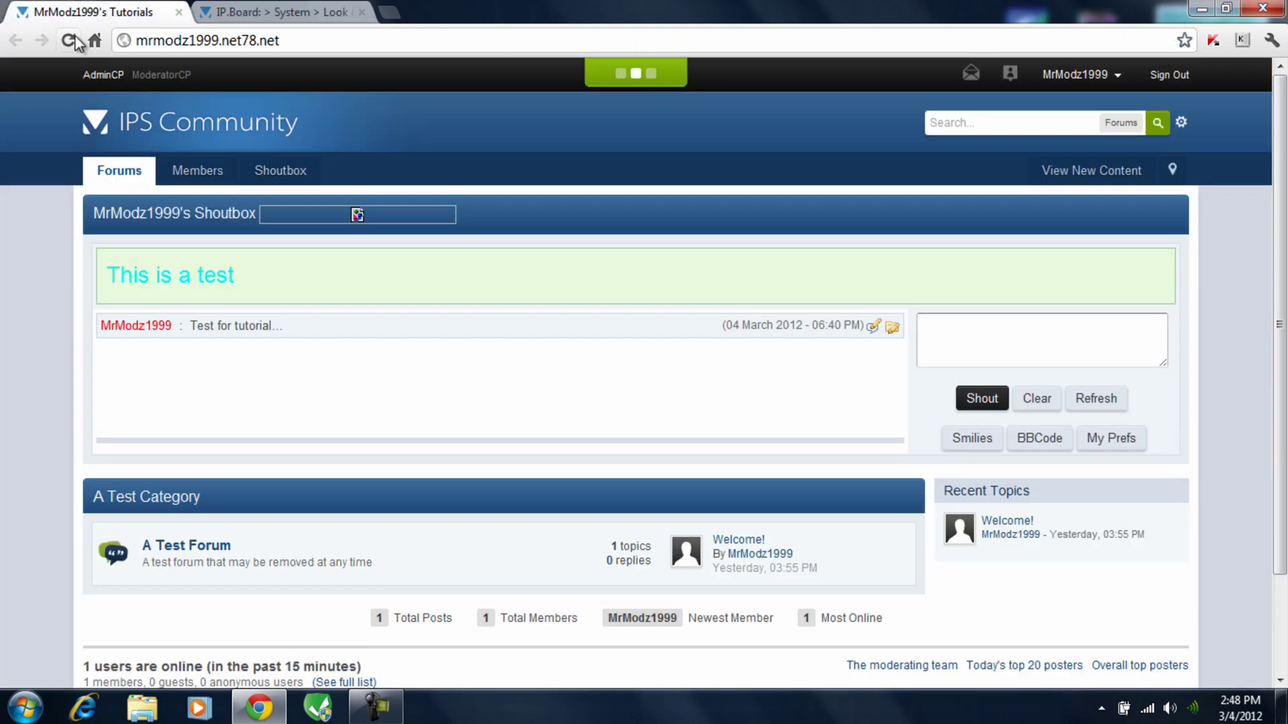
{"action": "left_click", "coordinate": [72, 41]}
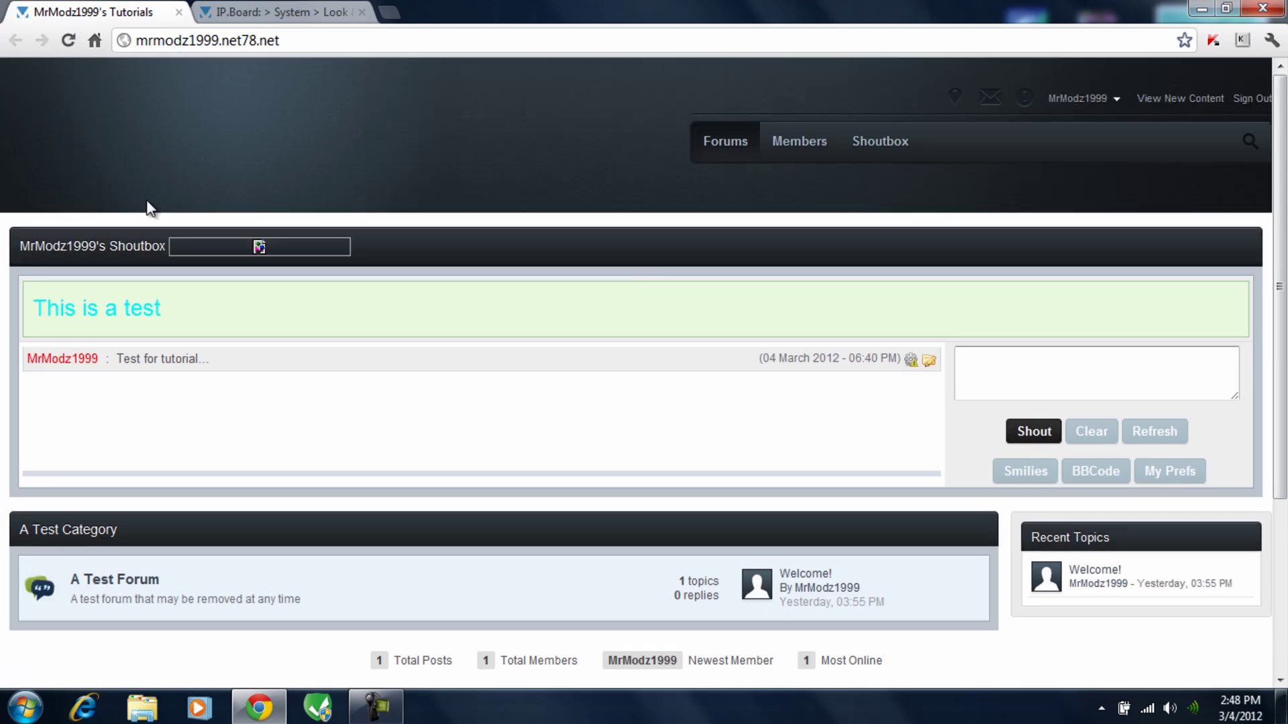
{"action": "scroll", "coordinate": [3, 282], "scroll_direction": "down", "scroll_amount": 5}
{"action": "scroll", "coordinate": [4, 282], "scroll_direction": "up", "scroll_amount": 4}
{"action": "scroll", "coordinate": [4, 281], "scroll_direction": "up", "scroll_amount": 1}
Step: Check the admin's Skin Set Saved message, then scroll the forum to its Pulse footer credit
{"action": "key", "text": "ctrl+Tab"}
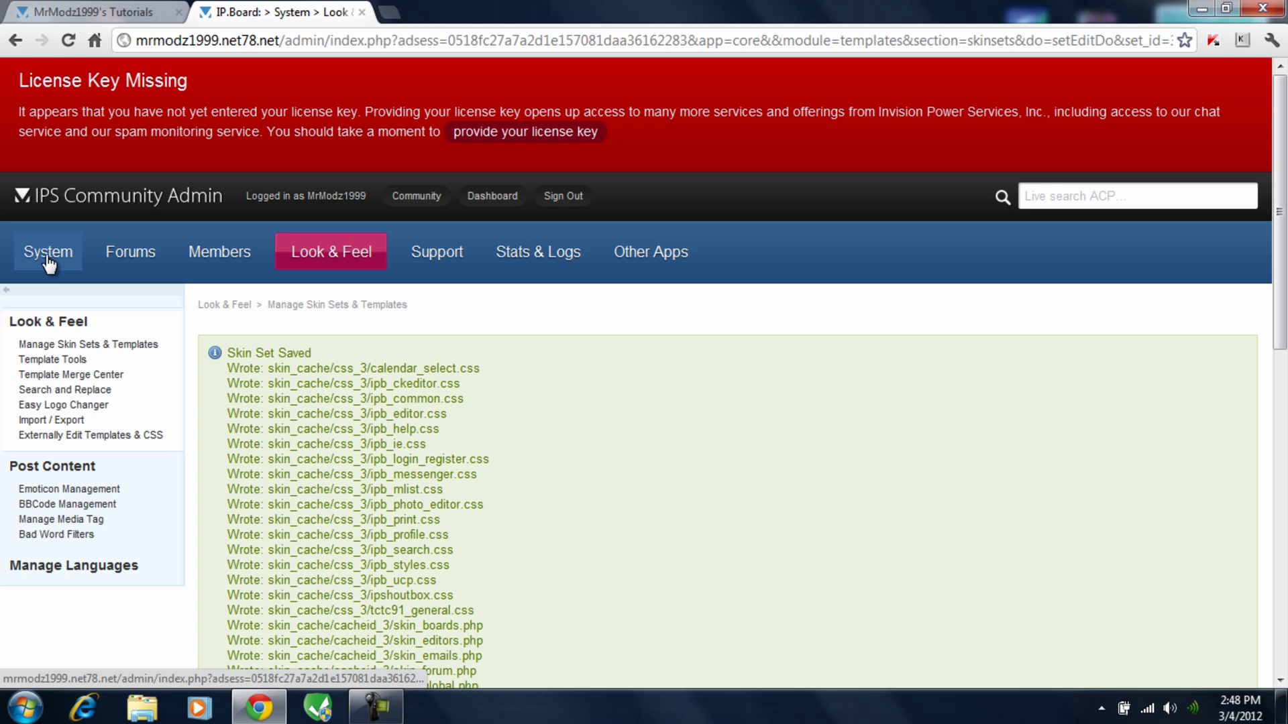
{"action": "mouse_move", "coordinate": [48, 251]}
{"action": "left_click", "coordinate": [62, 318]}
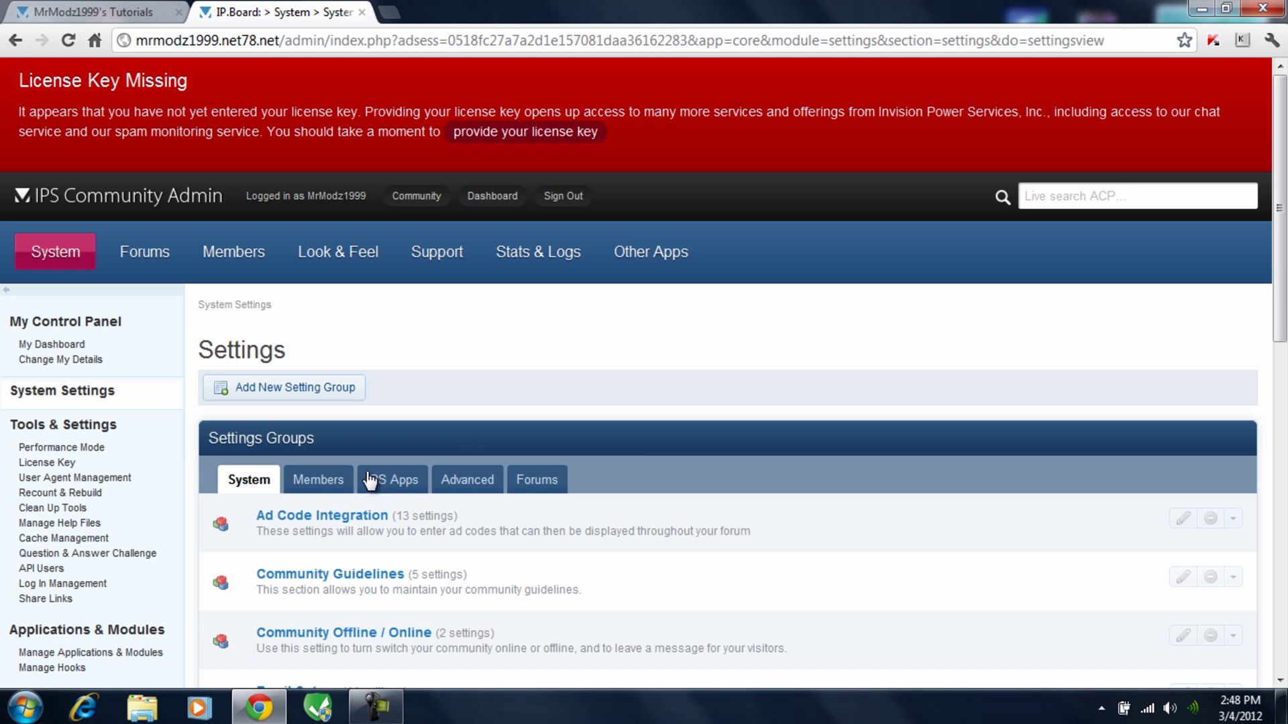
{"action": "left_click", "coordinate": [94, 11]}
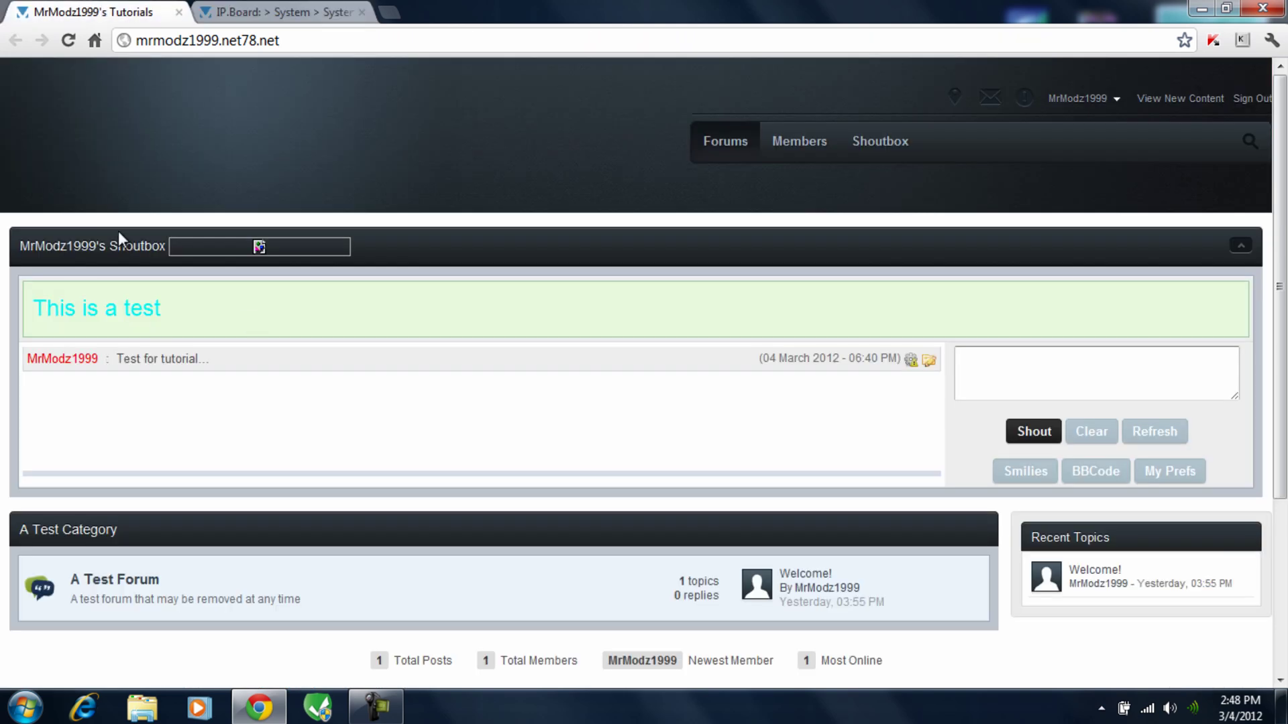
{"action": "left_click", "coordinate": [222, 10]}
{"action": "left_click", "coordinate": [100, 11]}
{"action": "scroll", "coordinate": [296, 475], "scroll_direction": "down", "scroll_amount": 4}
{"action": "scroll", "coordinate": [296, 466], "scroll_direction": "up", "scroll_amount": 4}
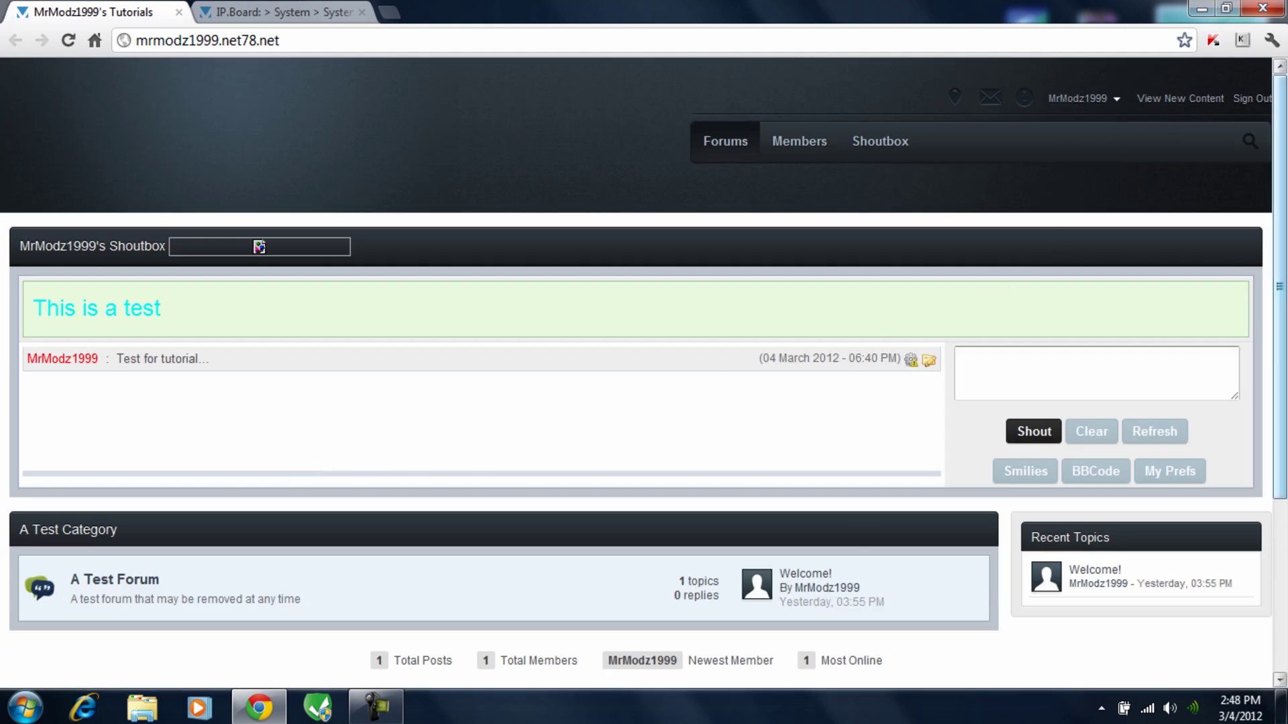
{"action": "scroll", "coordinate": [802, 678], "scroll_direction": "down", "scroll_amount": 4}
{"action": "scroll", "coordinate": [1263, 182], "scroll_direction": "up", "scroll_amount": 4}
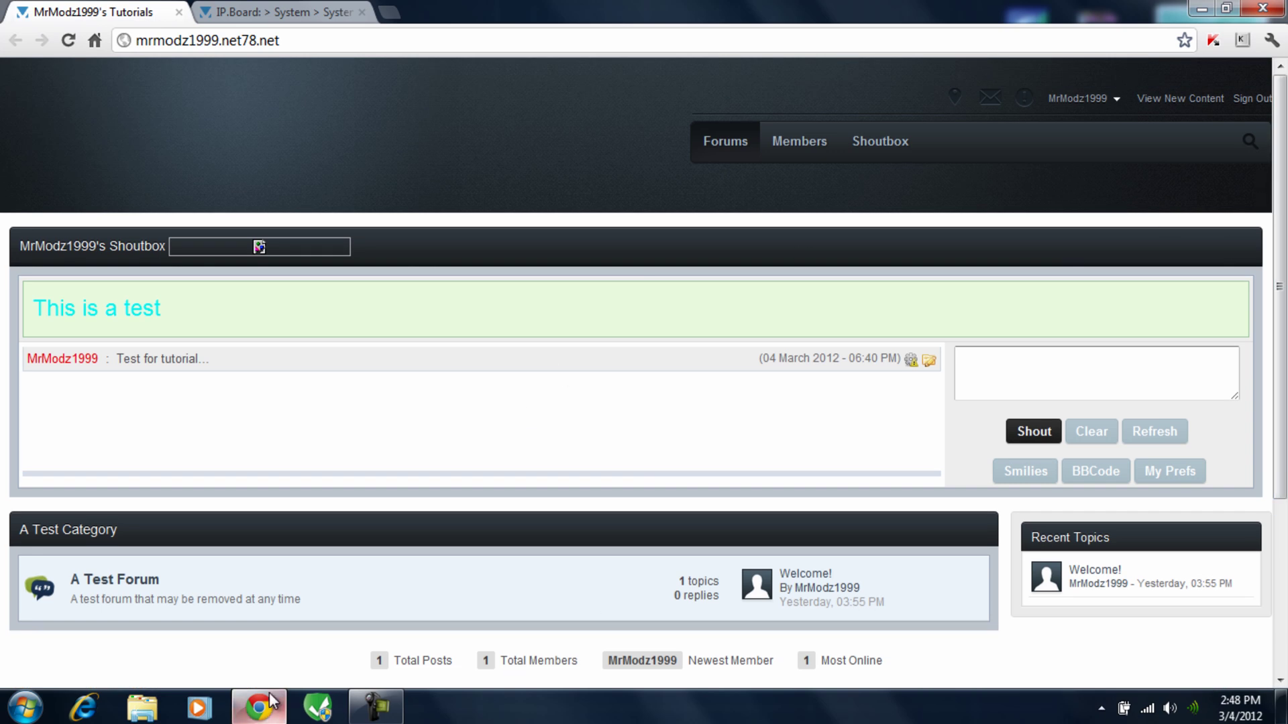
{"action": "scroll", "coordinate": [185, 364], "scroll_direction": "down", "scroll_amount": 4}
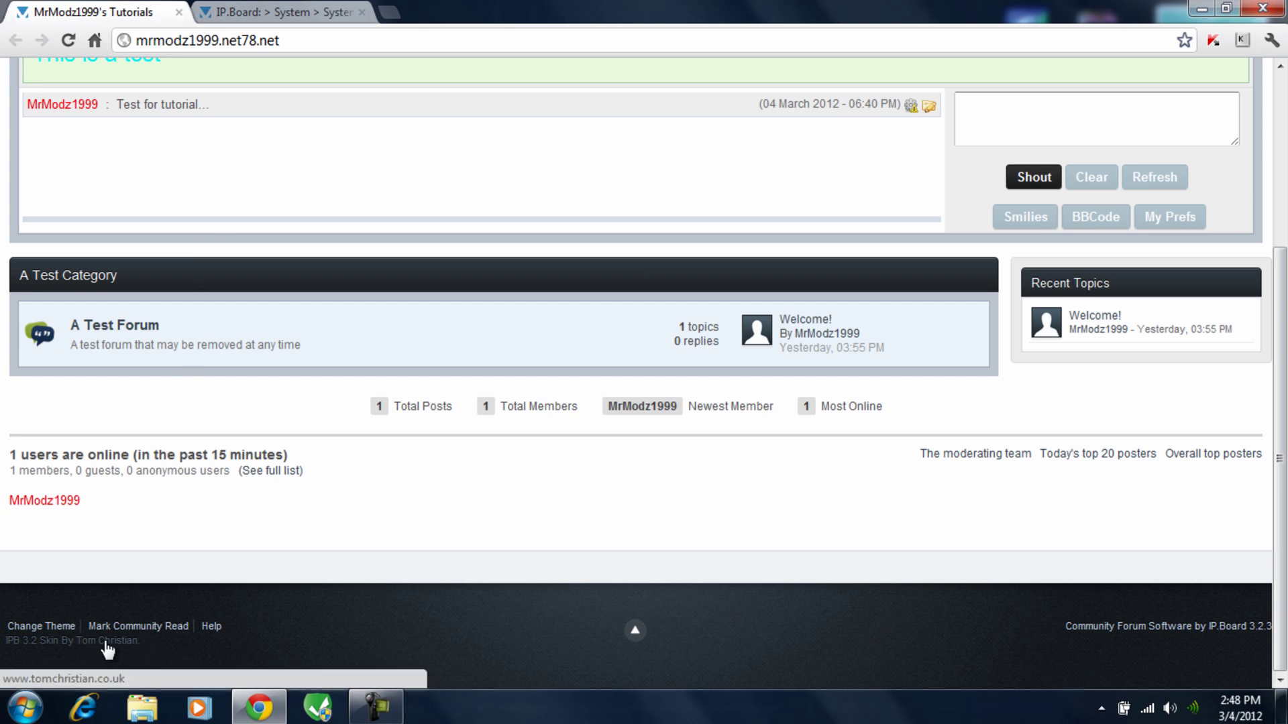
Step: Open Tom Christian's website from the footer credit, then return to the admin System Settings tab
{"action": "left_click", "coordinate": [135, 641]}
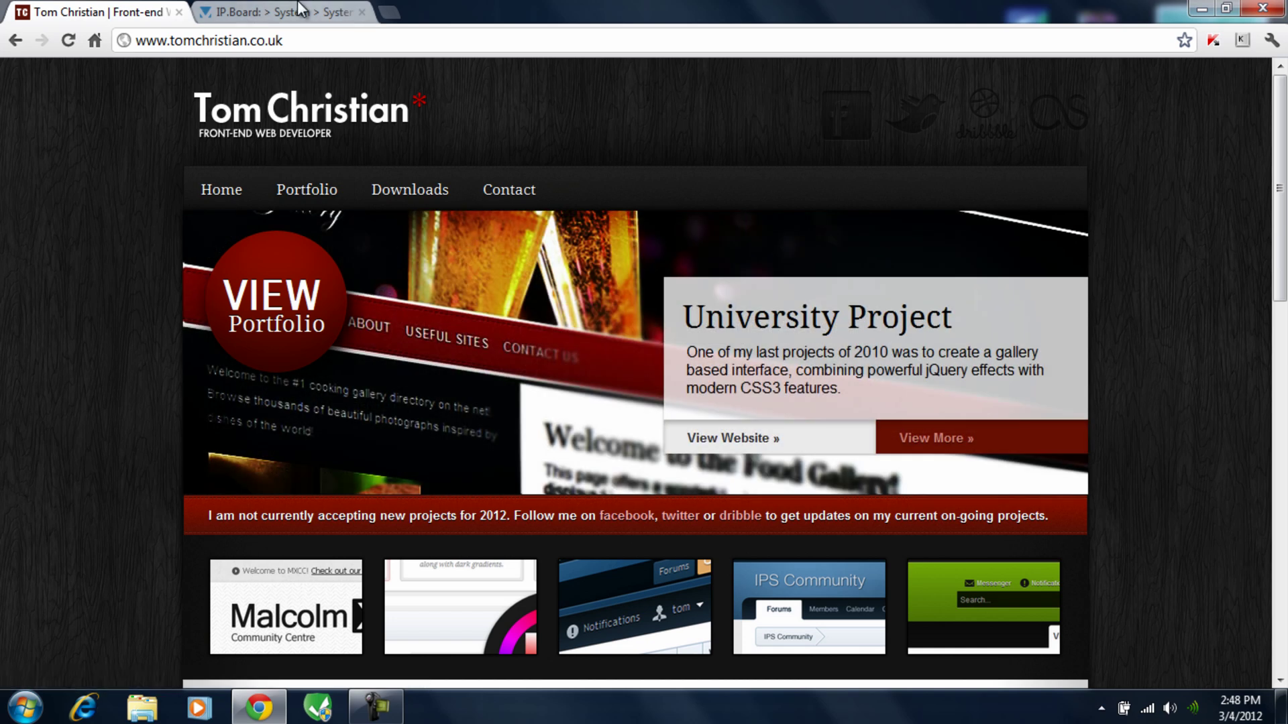
{"action": "left_click", "coordinate": [299, 8]}
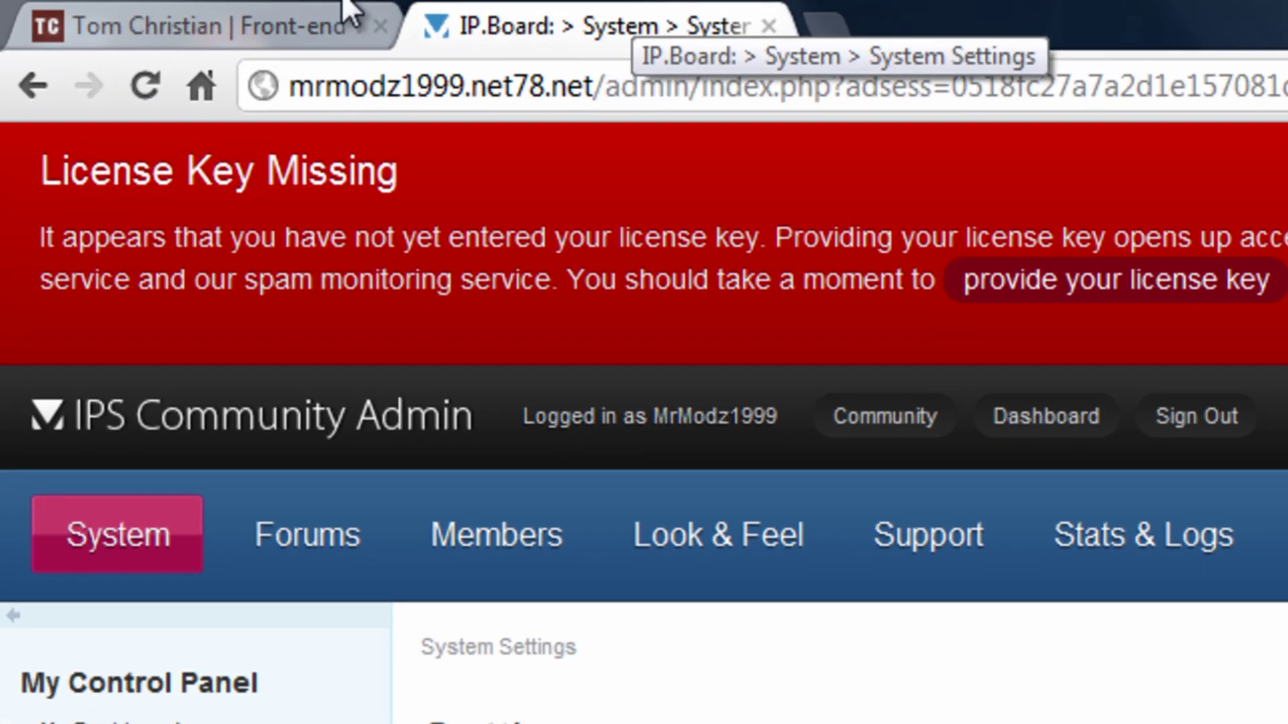
{"action": "left_click", "coordinate": [91, 8]}
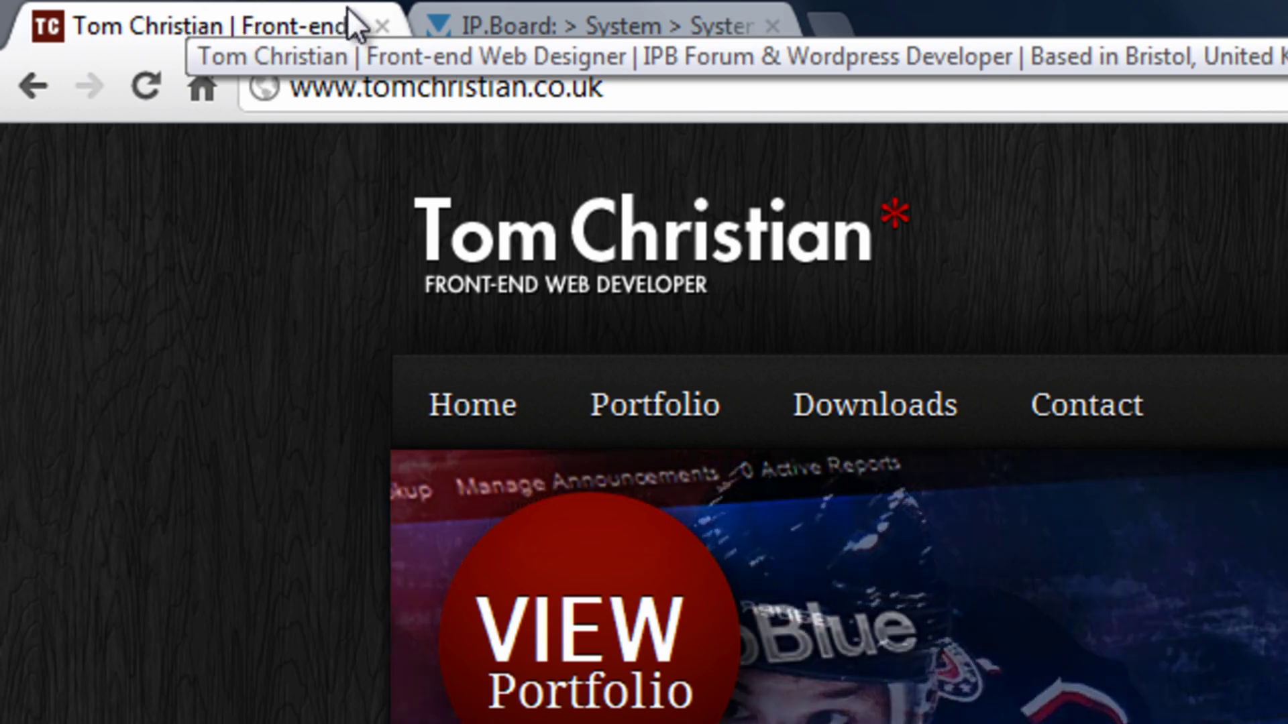
{"action": "left_click", "coordinate": [510, 25]}
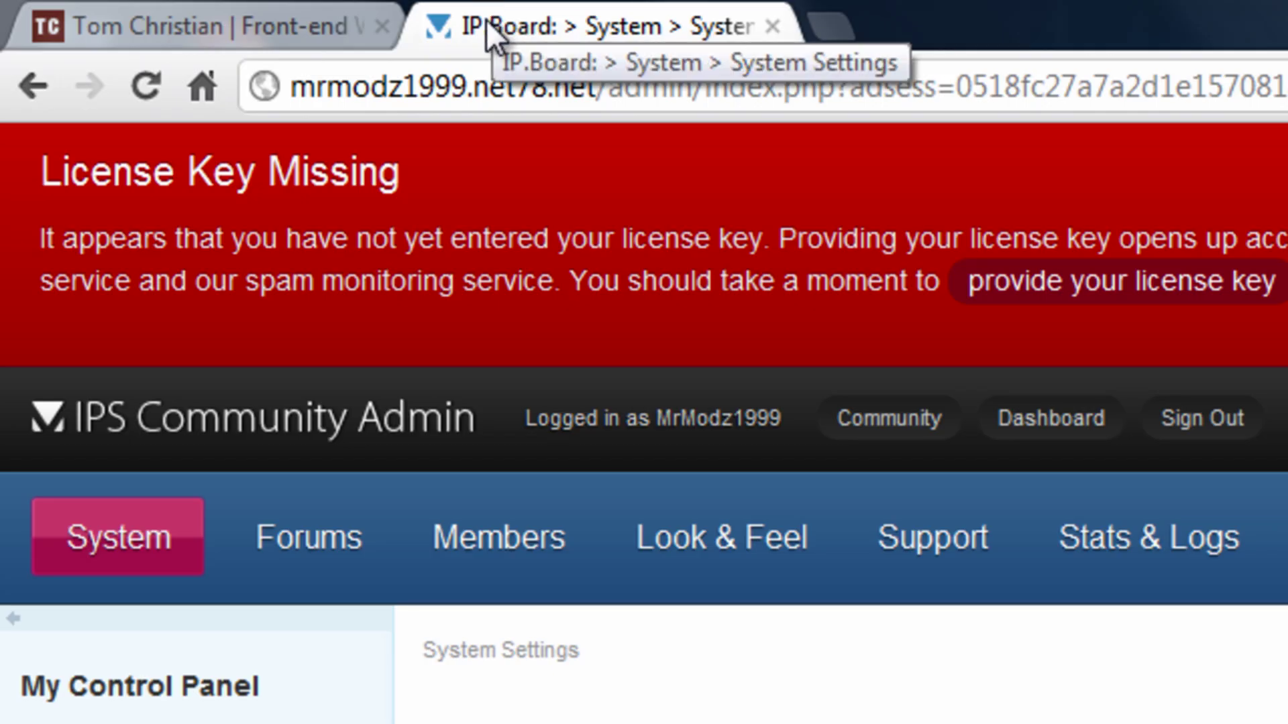